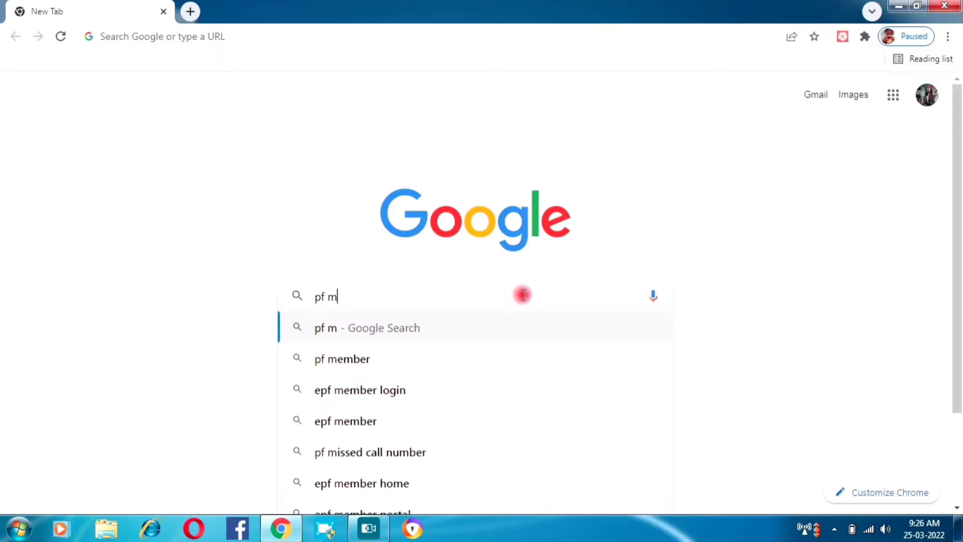
Search Google for 'epf member login' and open the 'Member Home - Employees' Provident Fund Organisation' result
text(em)
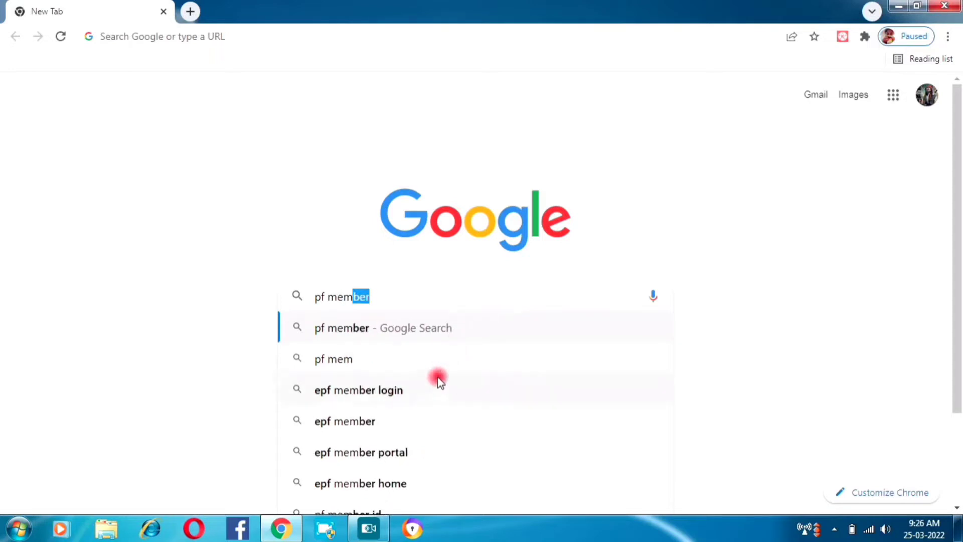
click(433, 390)
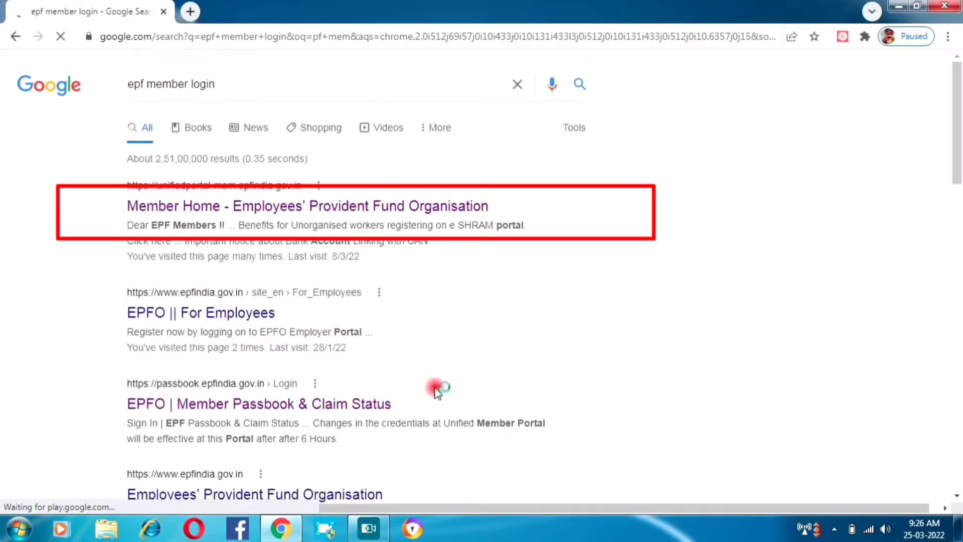
click(175, 206)
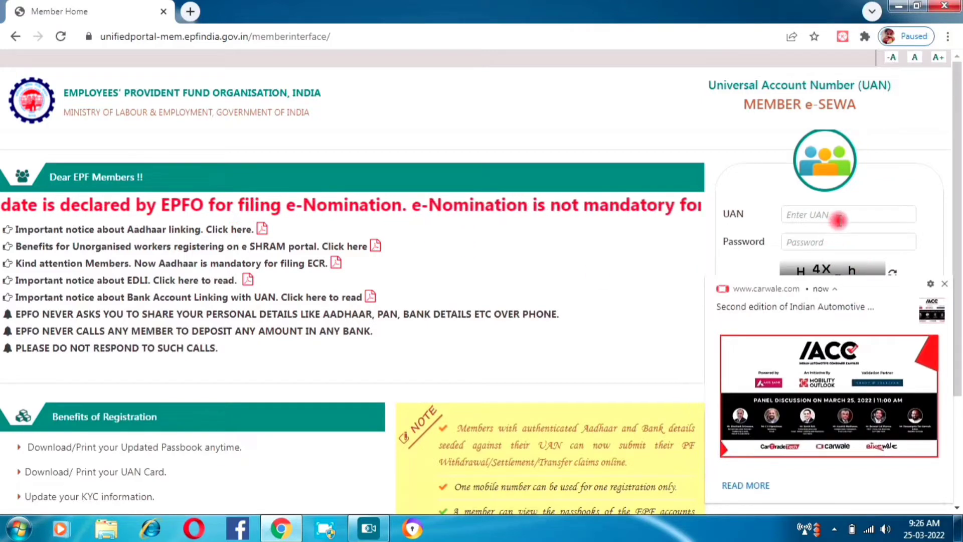
Dismiss the ad pop-up, then sign in with the UAN, account password and captcha
click(843, 221)
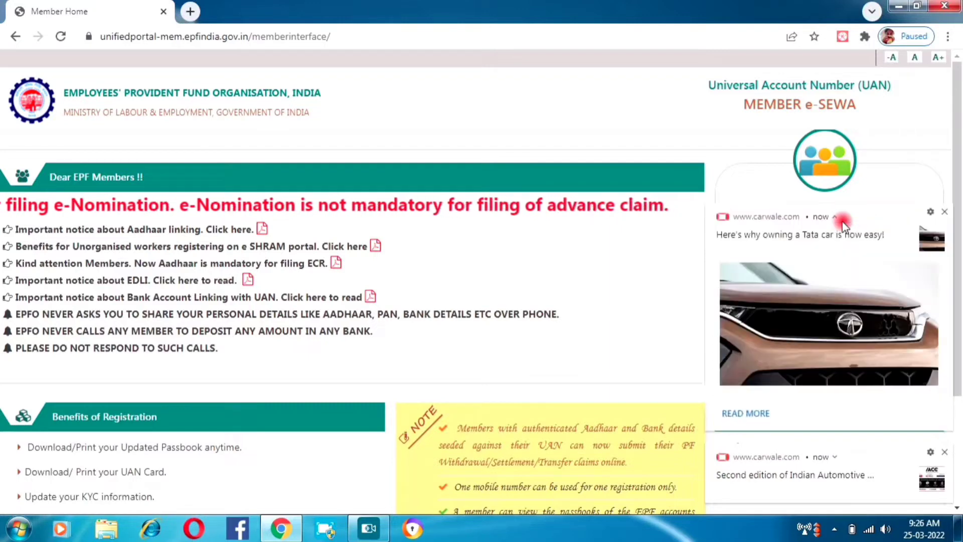
click(944, 211)
click(869, 207)
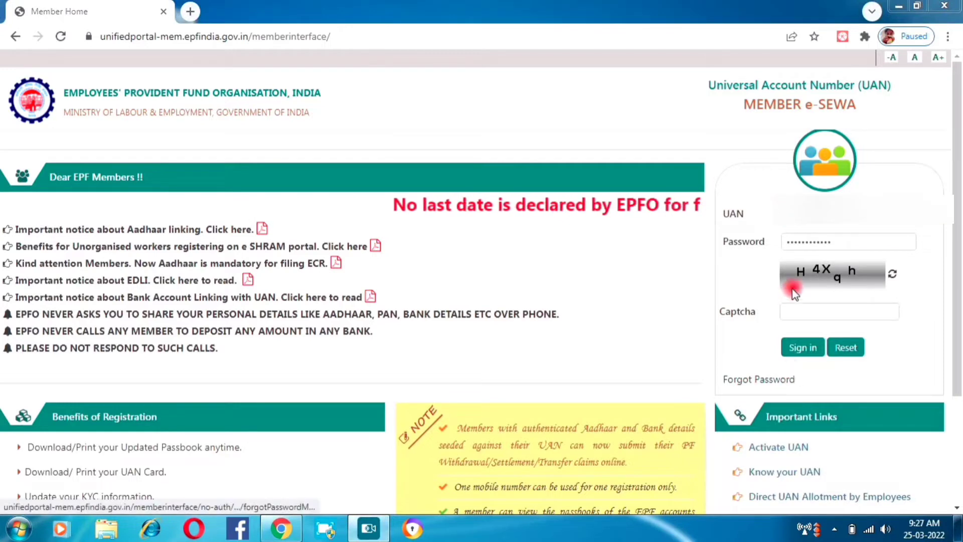
click(810, 311)
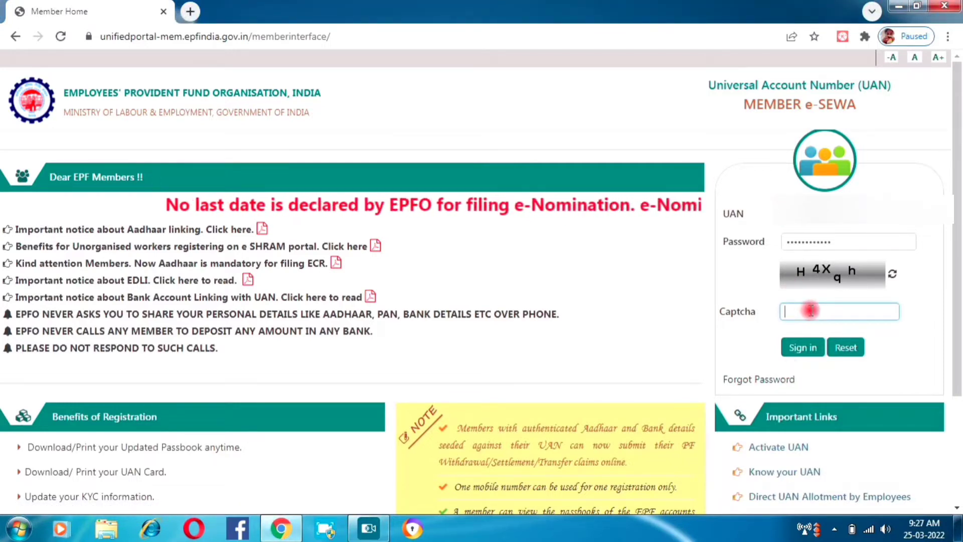
text(H4)
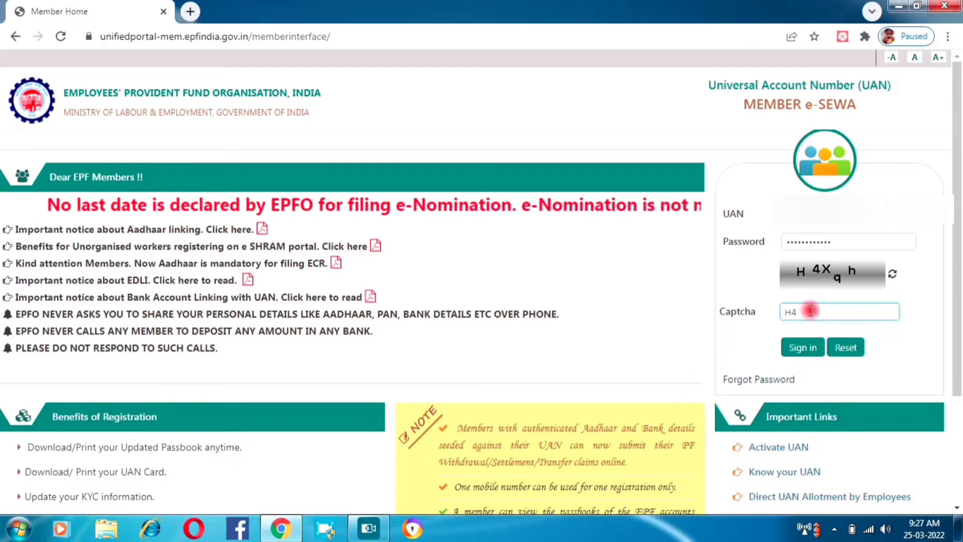
text(X)
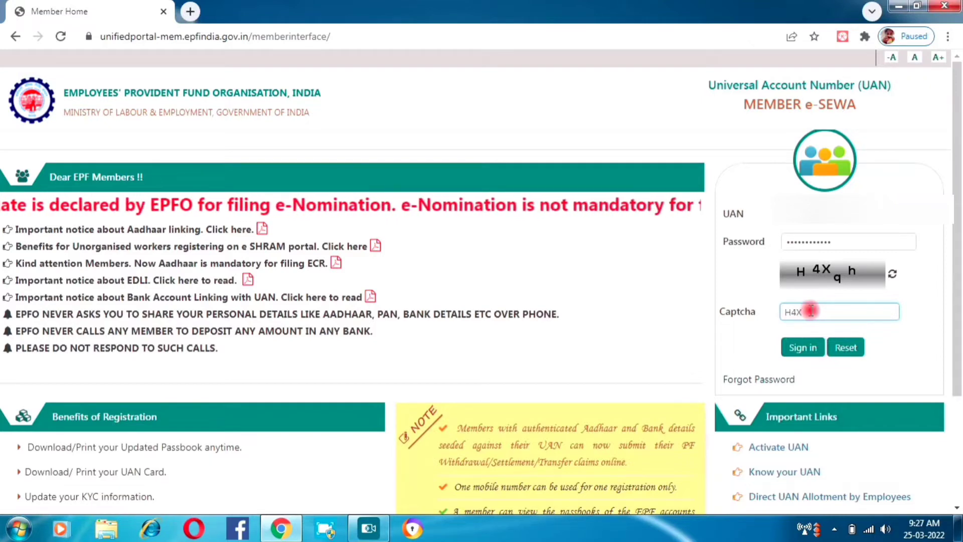
text(qh)
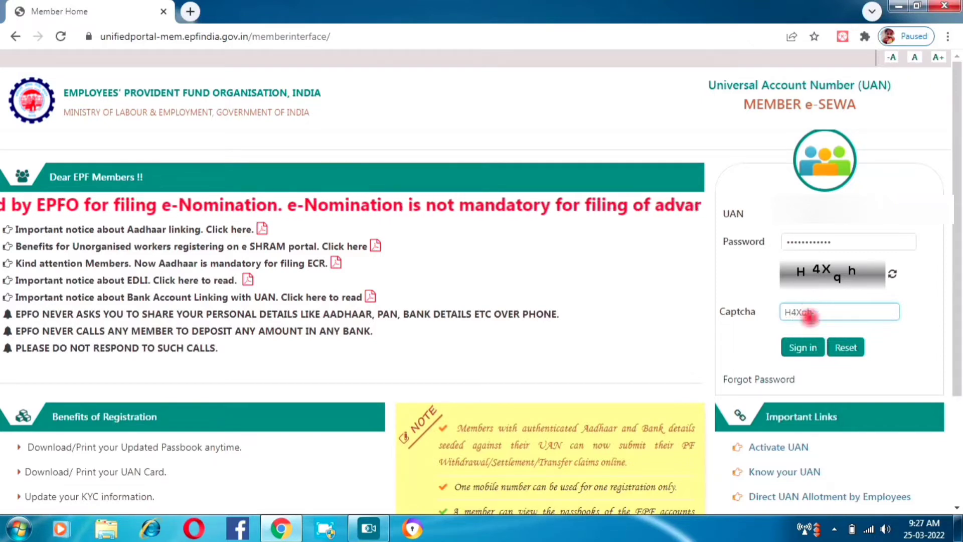
click(805, 353)
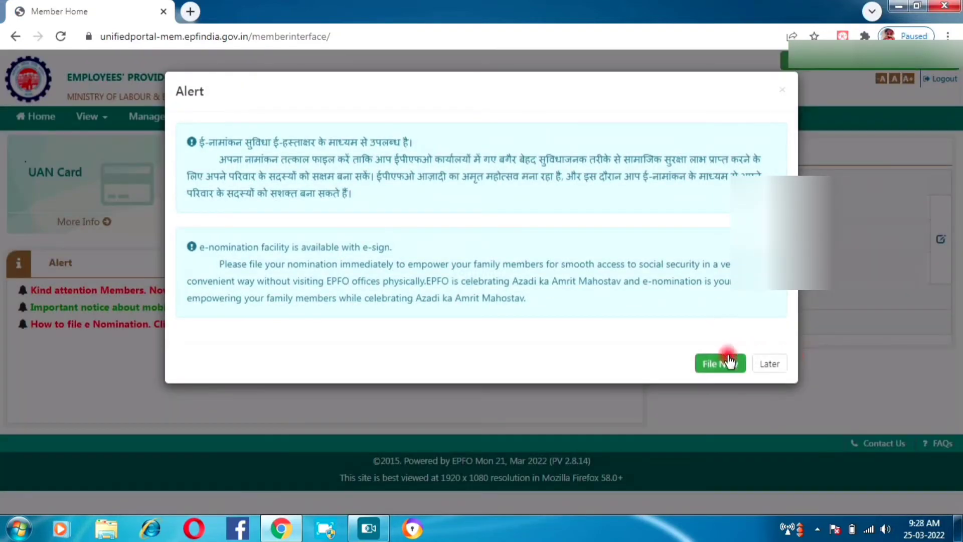
Dismiss the e-nomination alert and choose E-Nomination from the Manage menu
click(782, 371)
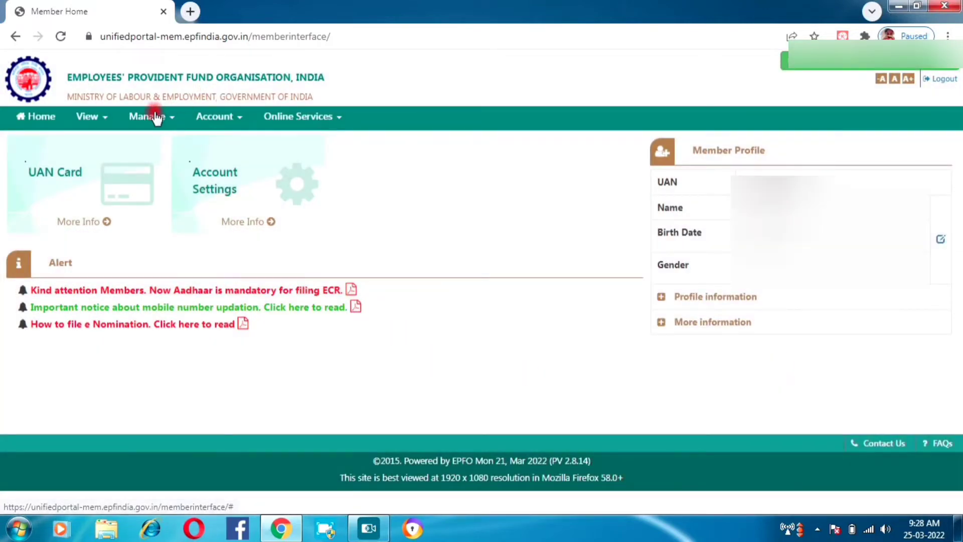
click(91, 120)
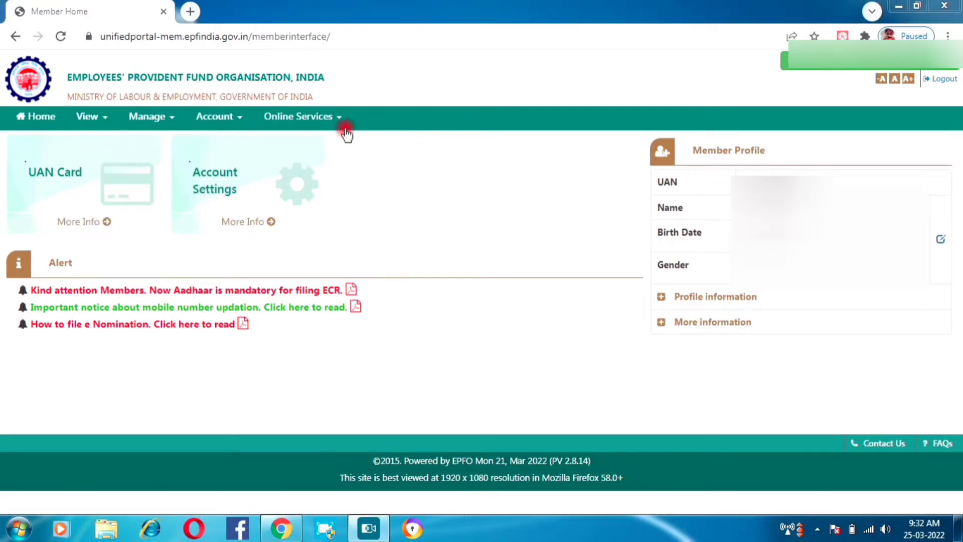
click(163, 117)
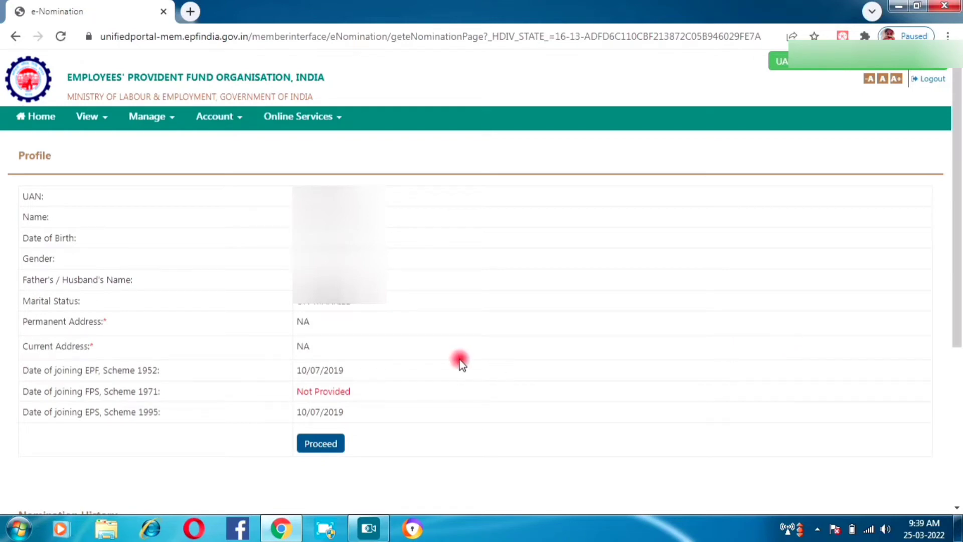
Proceed with e-nomination, then edit the missing permanent address under View > Profile
click(333, 448)
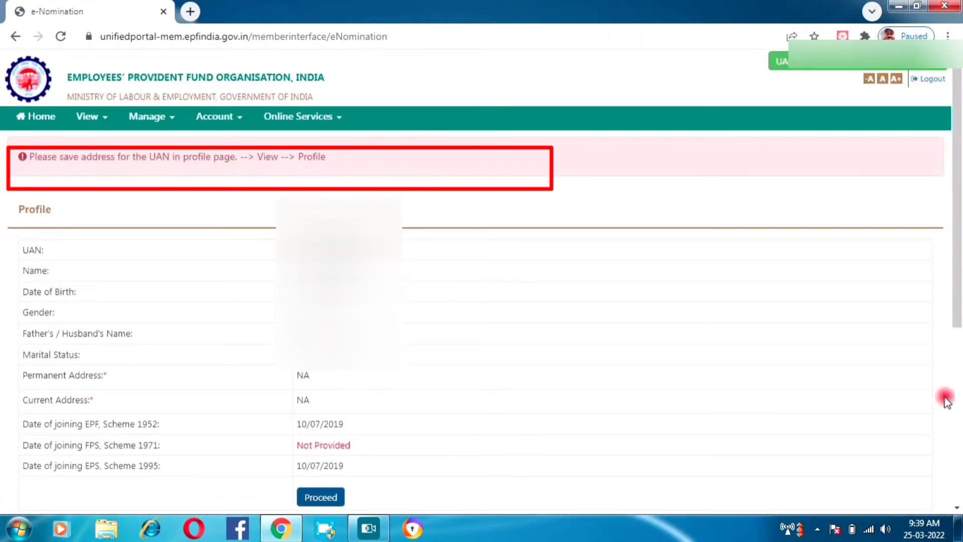
mouse_move(958, 297)
mouse_down()
mouse_move(959, 314)
mouse_move(959, 287)
mouse_up()
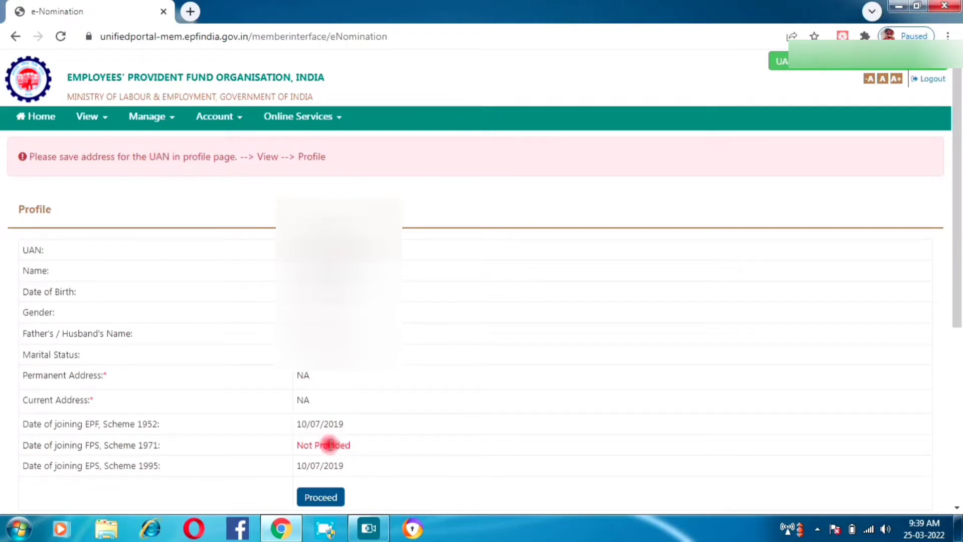
click(87, 119)
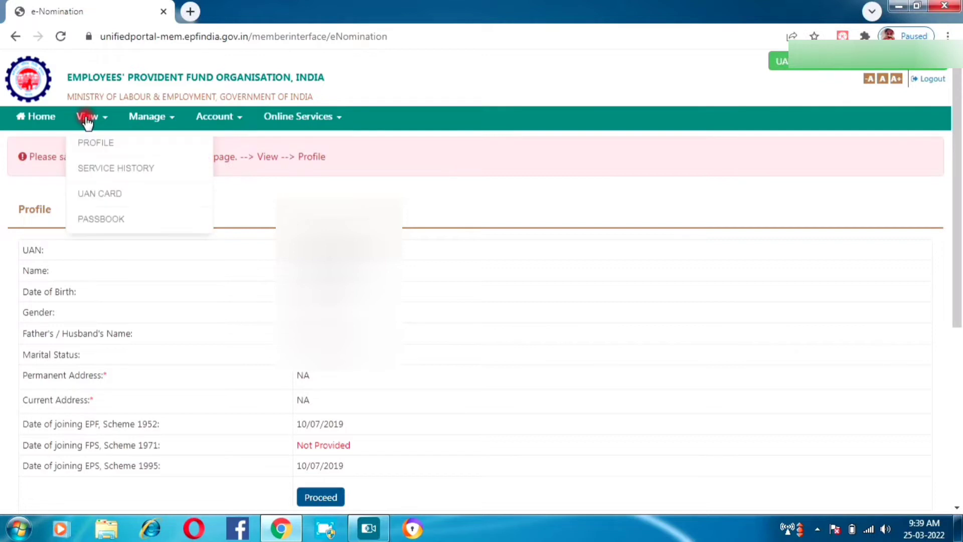
click(130, 145)
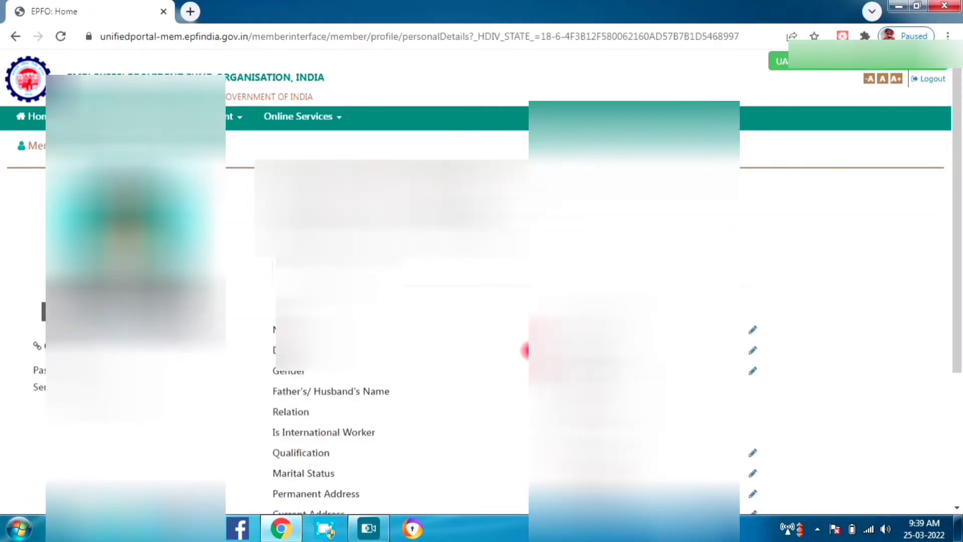
scroll(958, 403, down, 3)
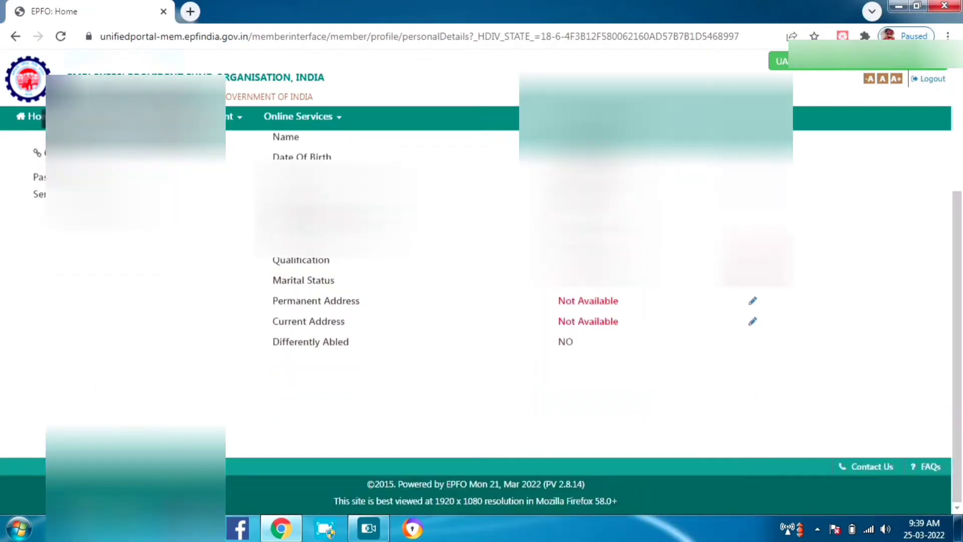
click(753, 301)
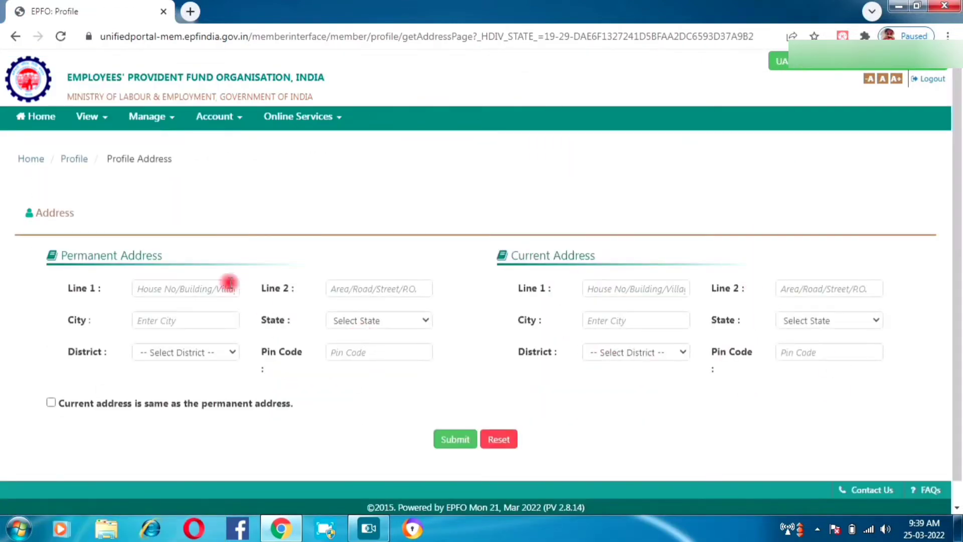
Submit the permanent and current addresses and confirm them on the member profile
click(216, 291)
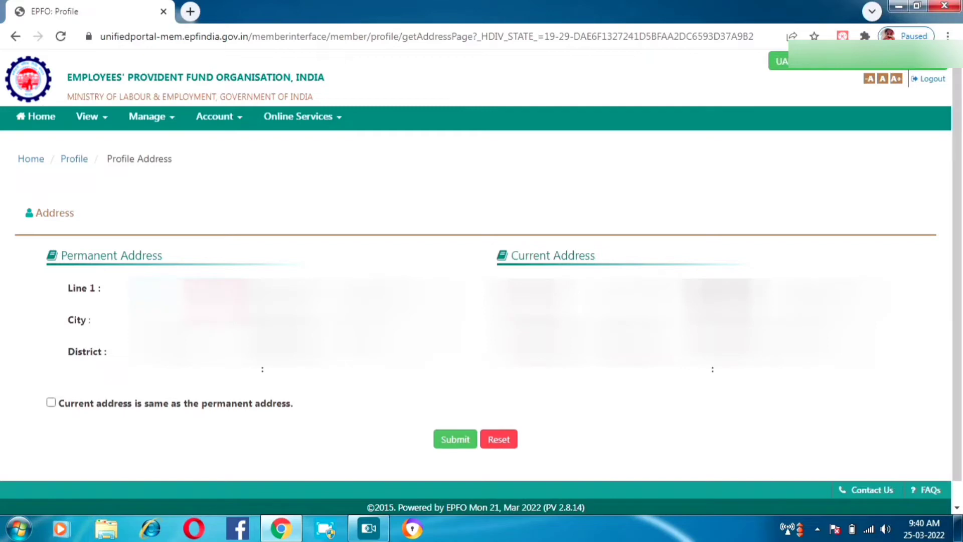
click(453, 437)
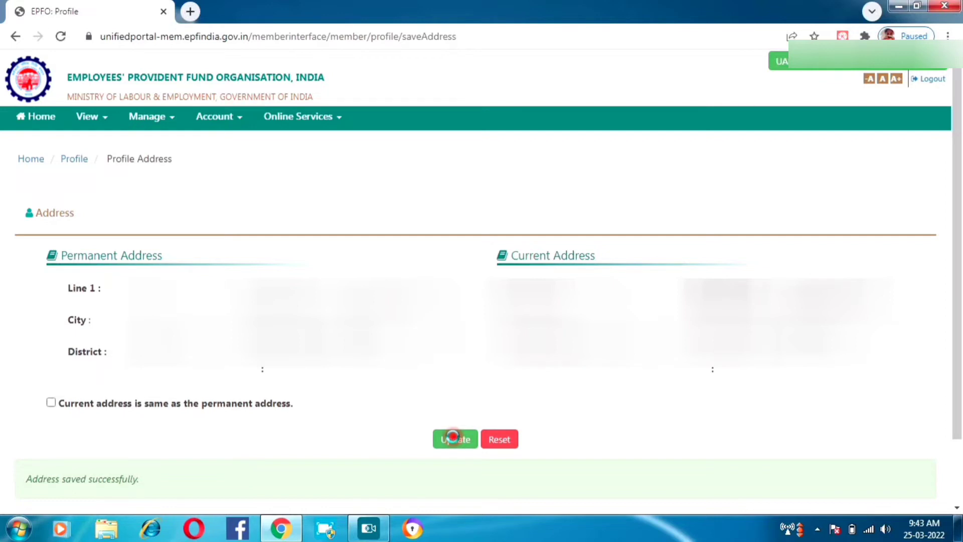
click(87, 116)
click(108, 145)
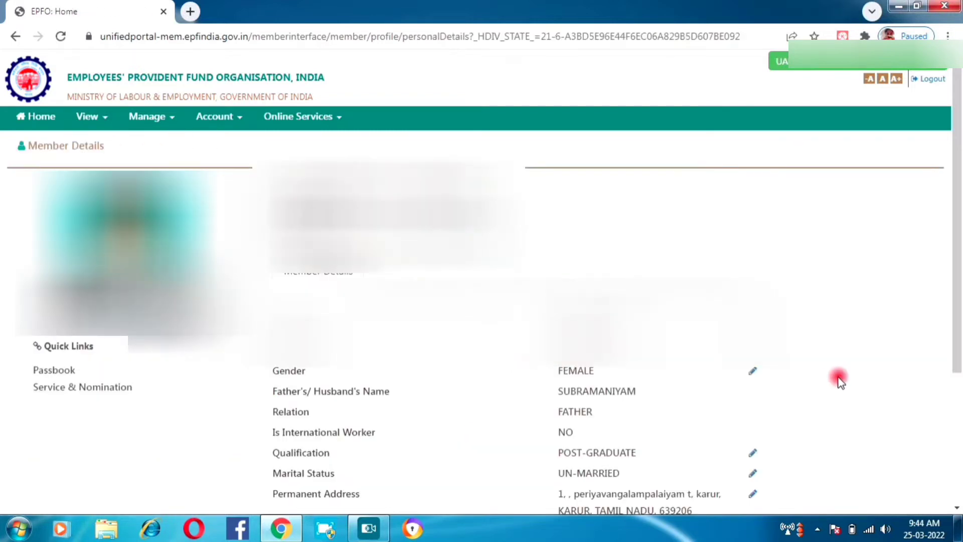
click(957, 382)
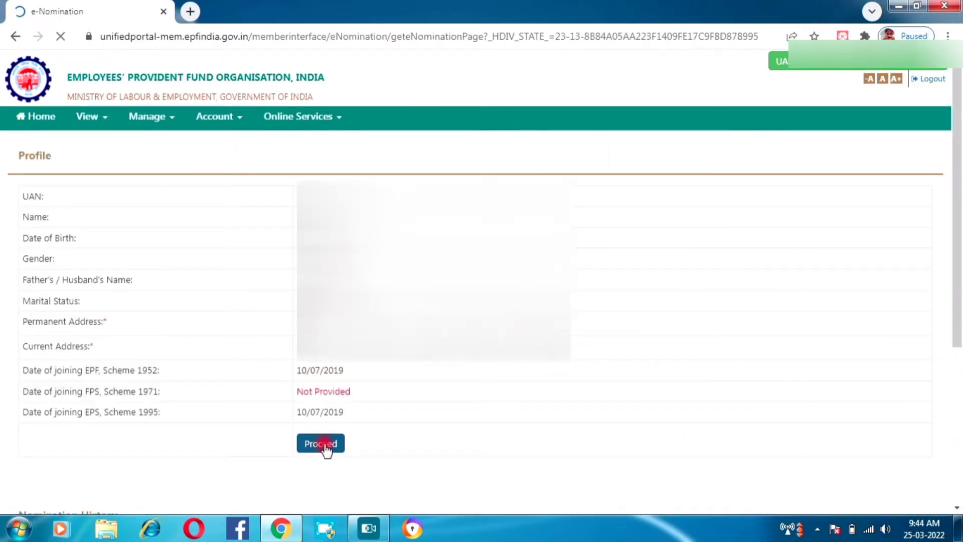
Proceed past the saved profile details and answer Yes to 'Having Family?'
click(331, 451)
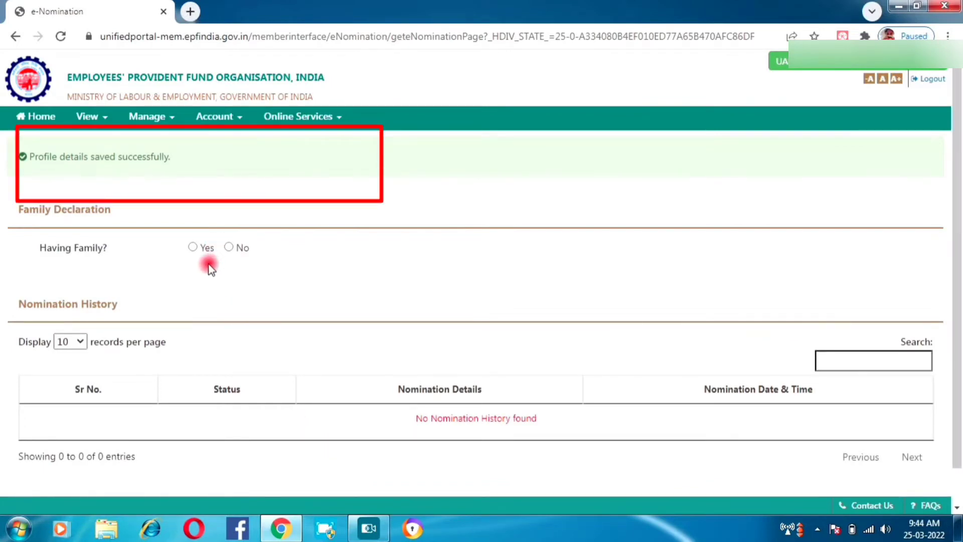
click(194, 248)
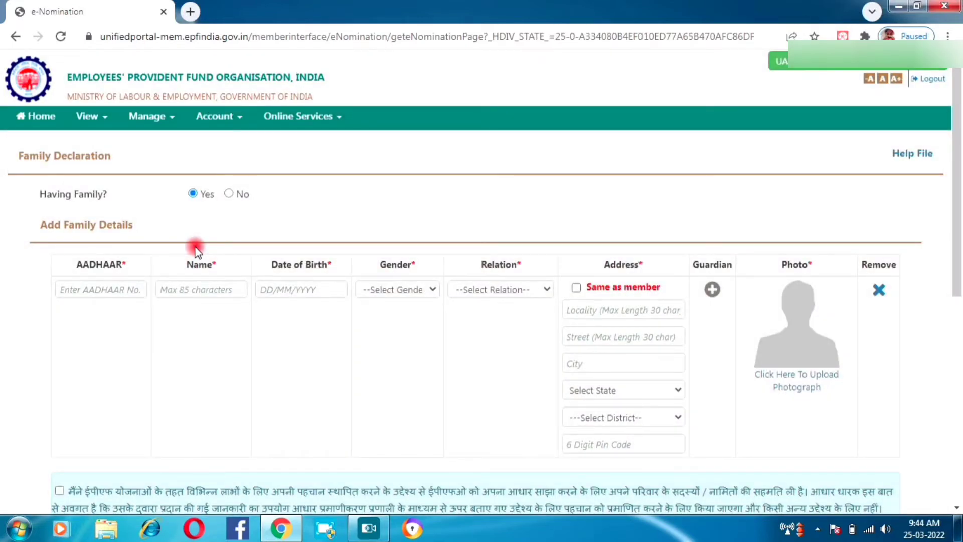
Go through the new family row's Aadhaar, name, birth date, gender and relation fields, then open its photo upload
click(85, 288)
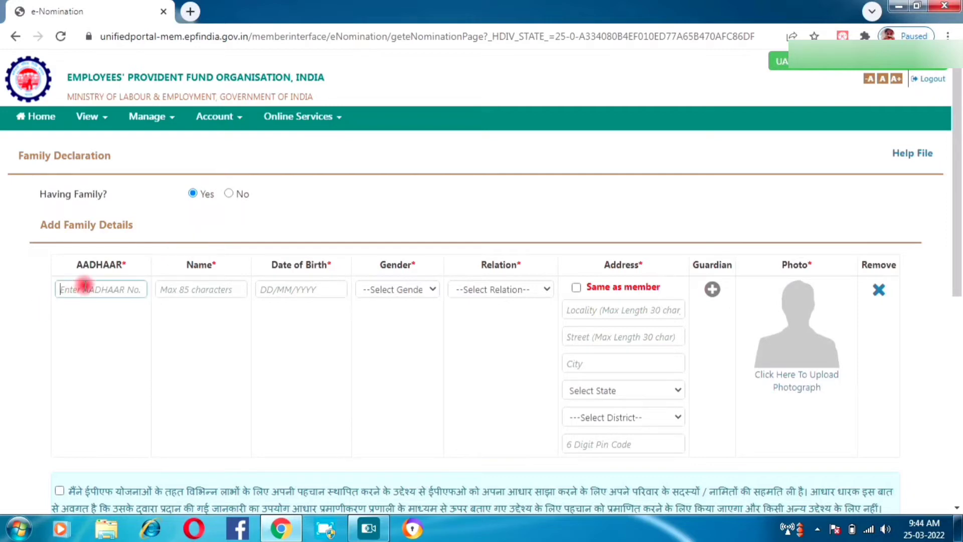
click(215, 292)
click(334, 288)
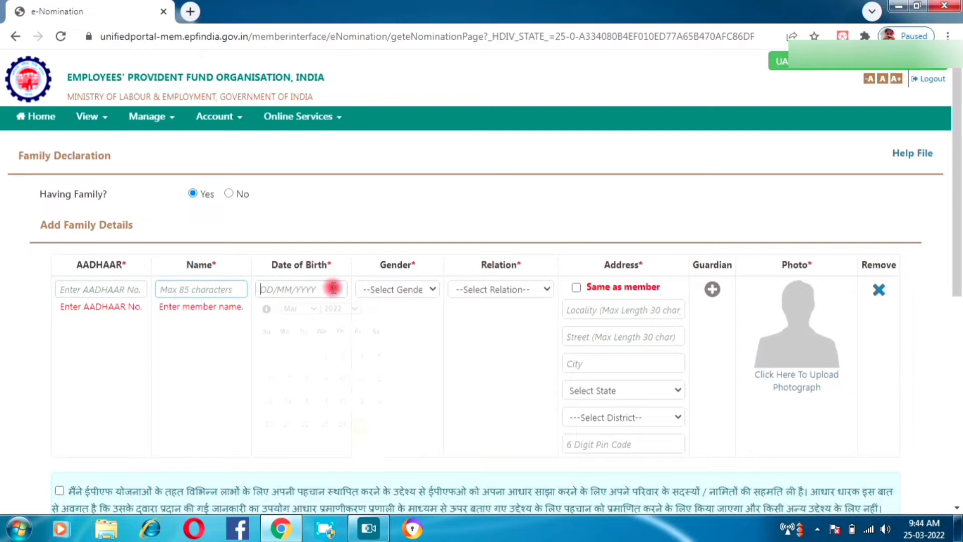
click(414, 293)
click(471, 293)
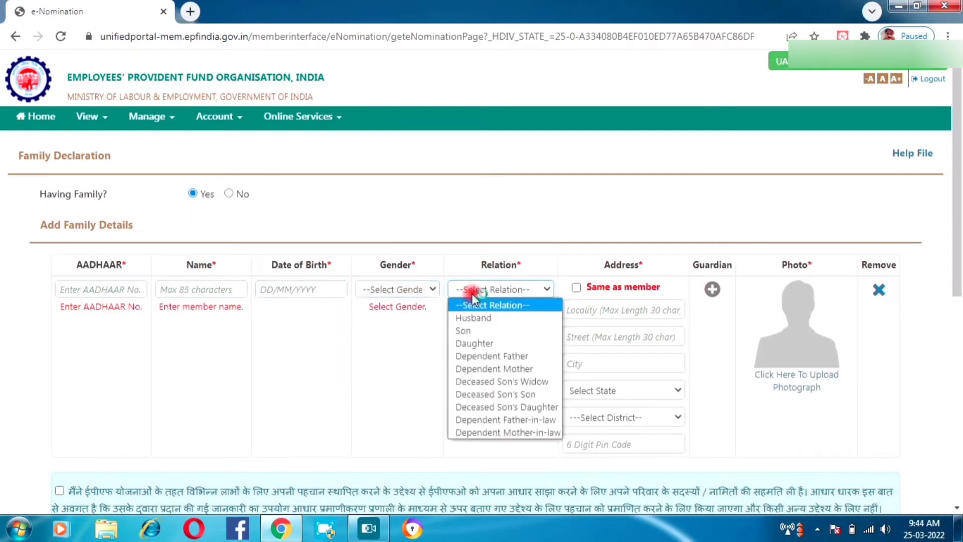
click(377, 341)
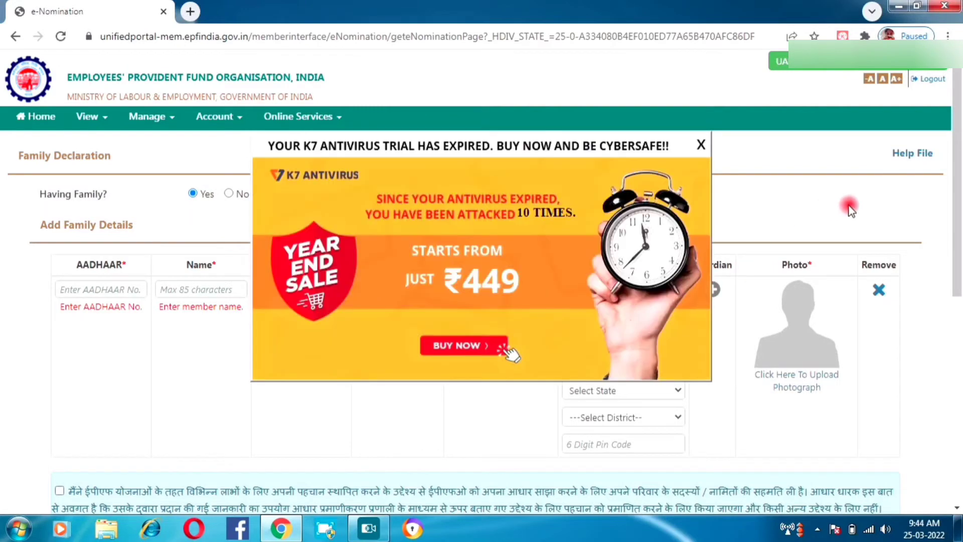
click(701, 144)
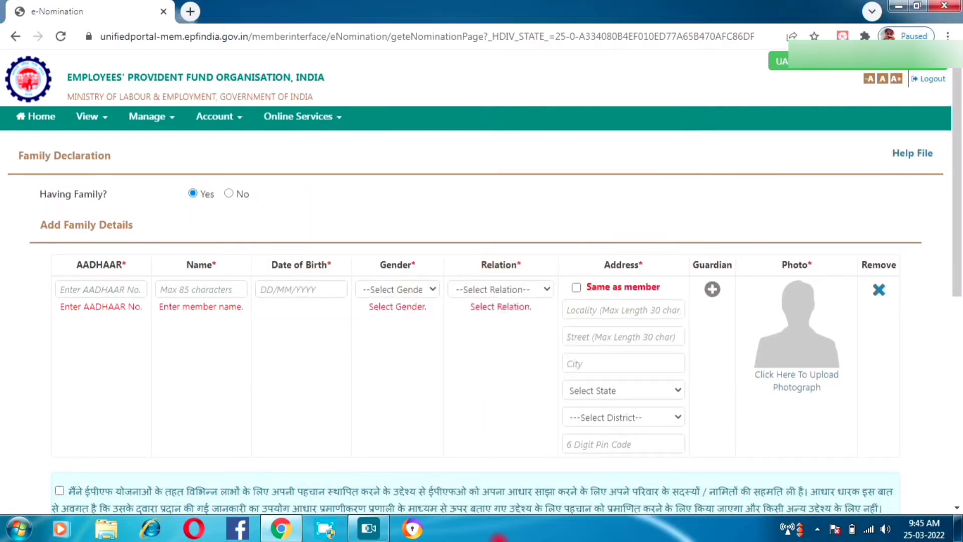
scroll(124, 172, down, 2)
click(125, 172)
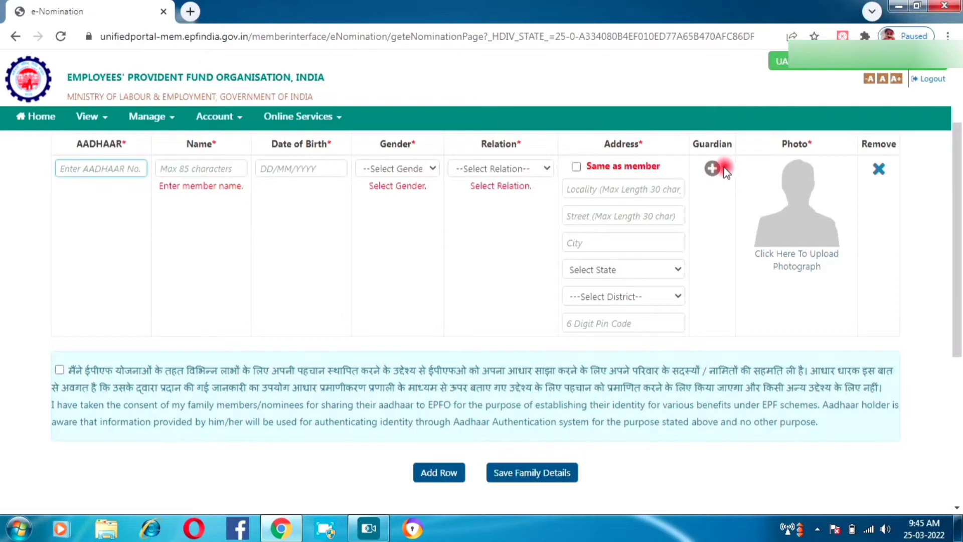
click(801, 190)
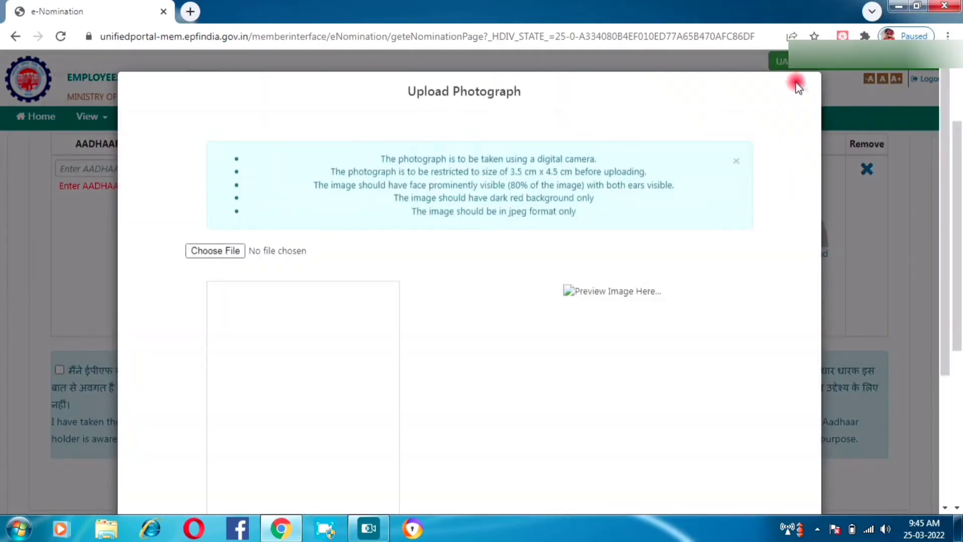
Choose the nominee's photo jpg in the Upload Photograph window
click(807, 91)
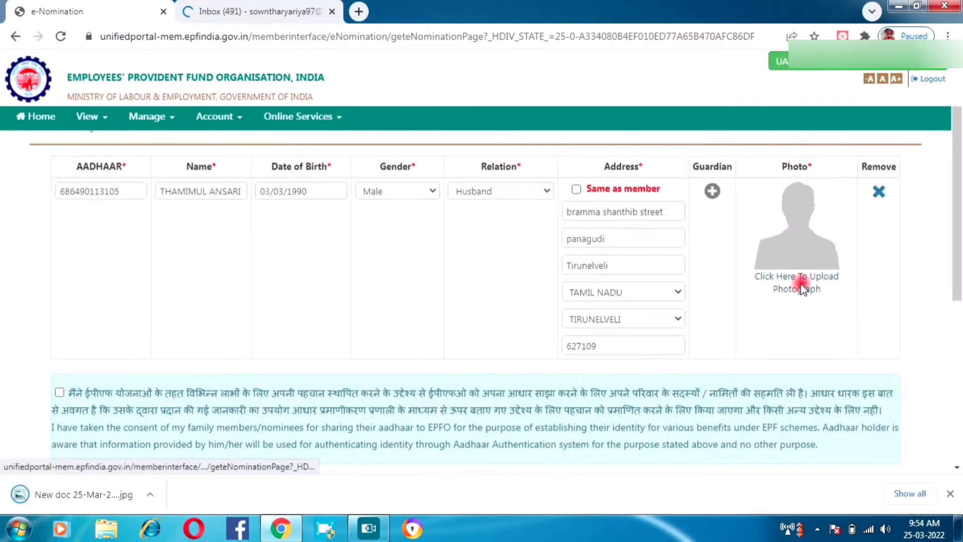
click(800, 283)
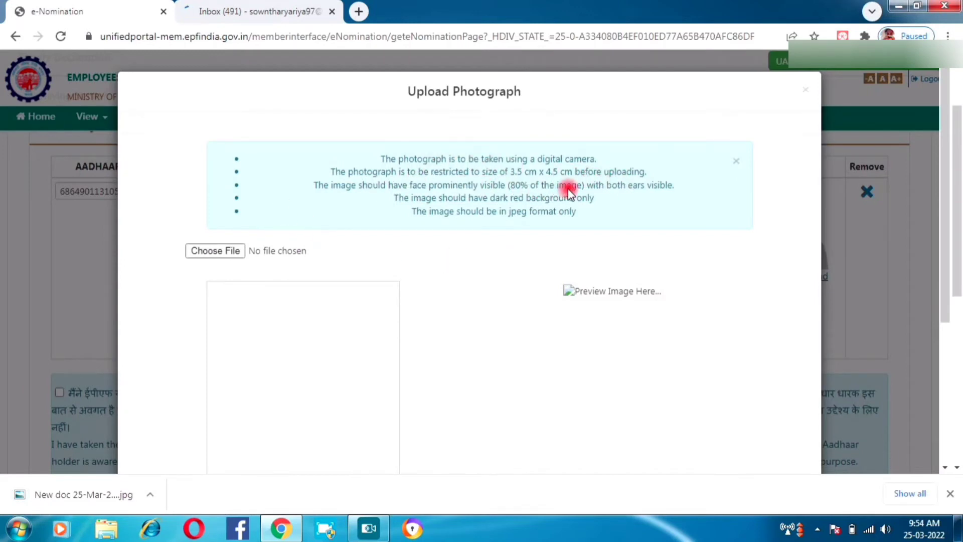
click(206, 253)
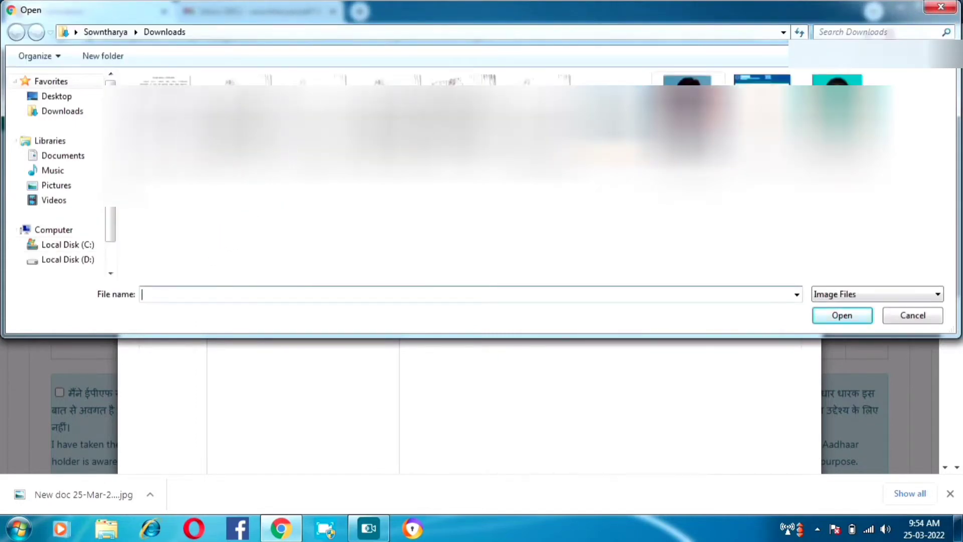
double_click(705, 101)
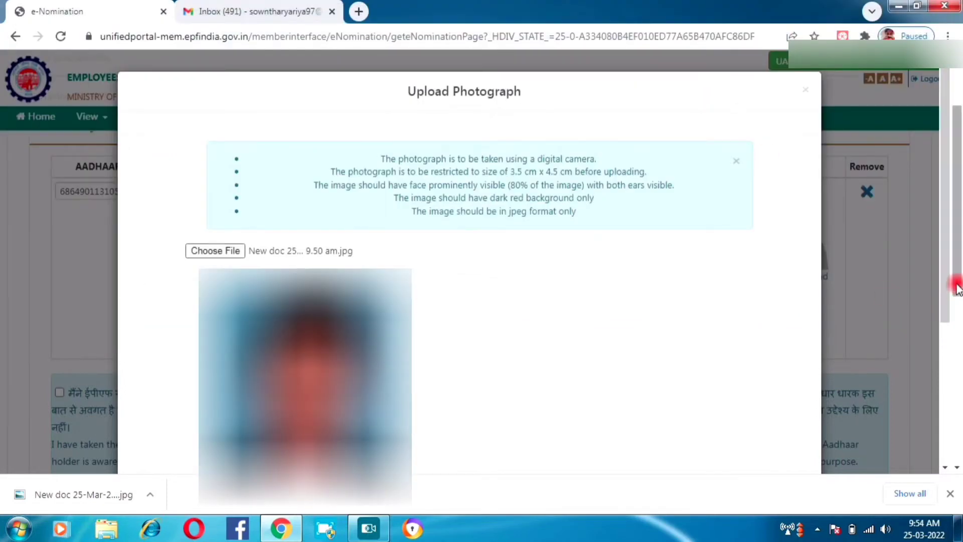
Preview and upload the photograph, confirming and closing the success message
drag(956, 288, 955, 326)
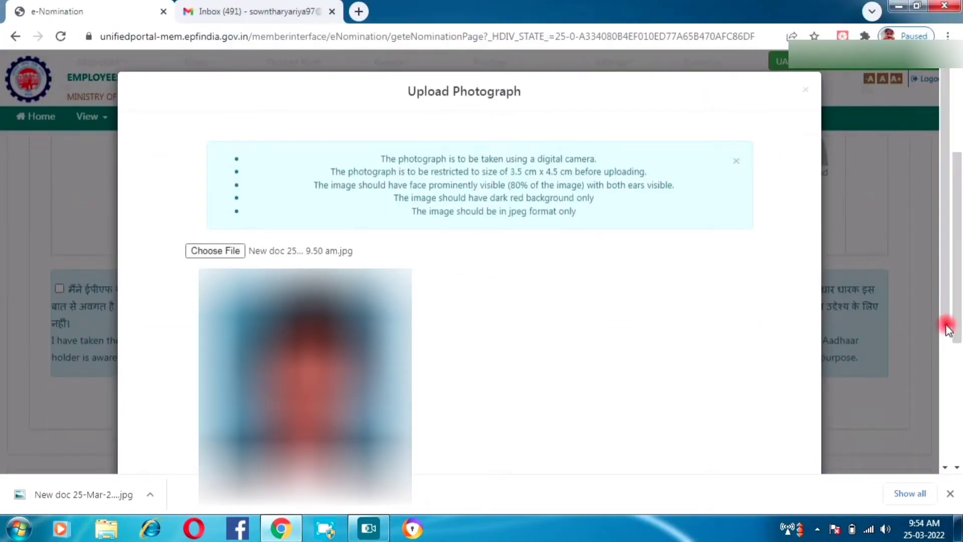
scroll(947, 321, down, 5)
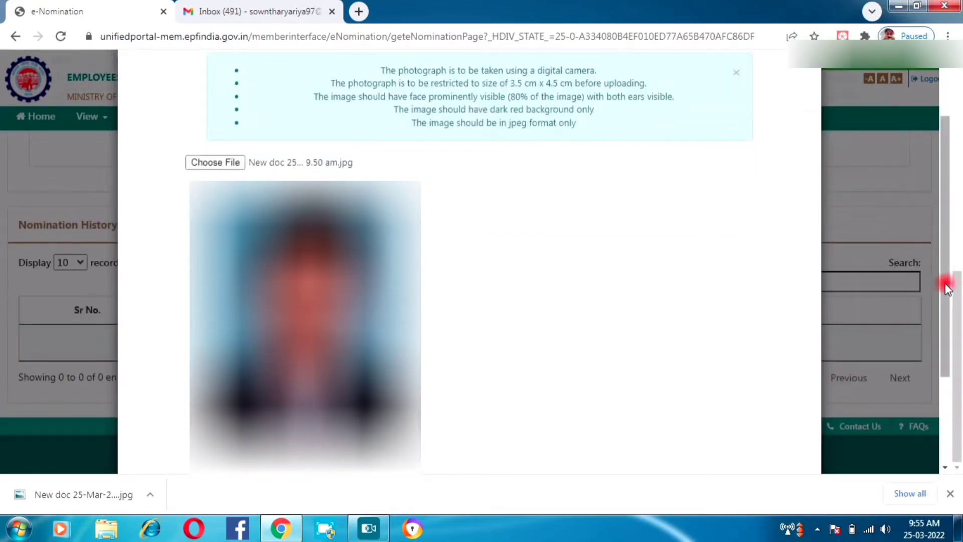
drag(947, 288, 942, 351)
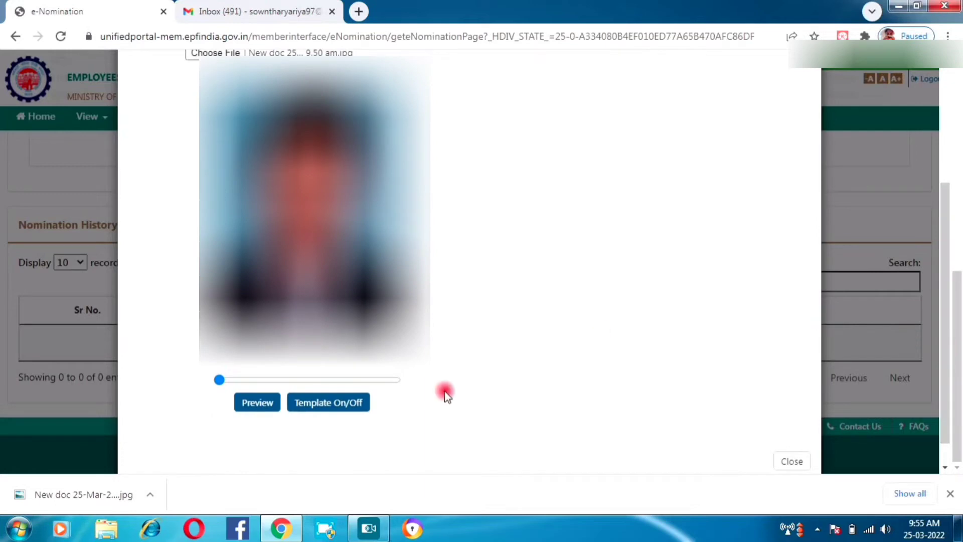
click(267, 405)
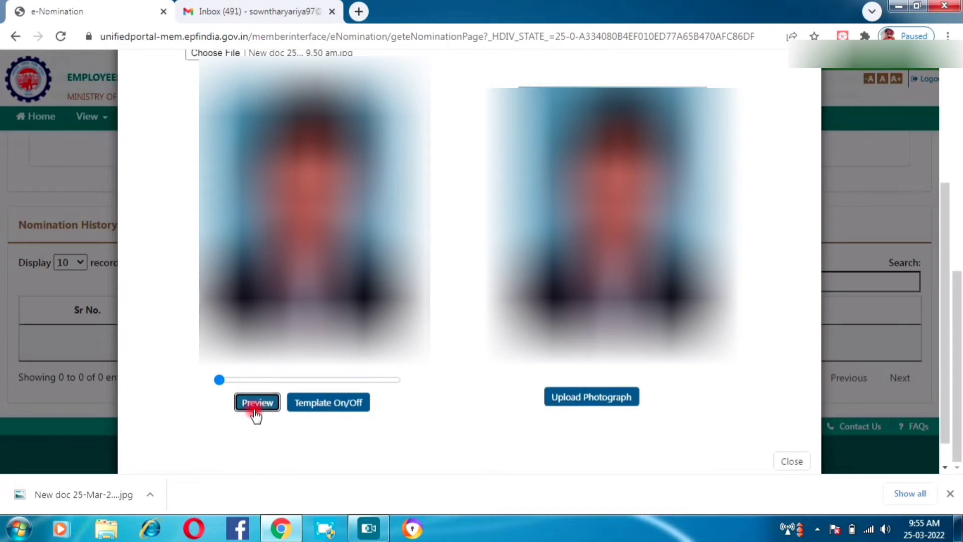
click(580, 404)
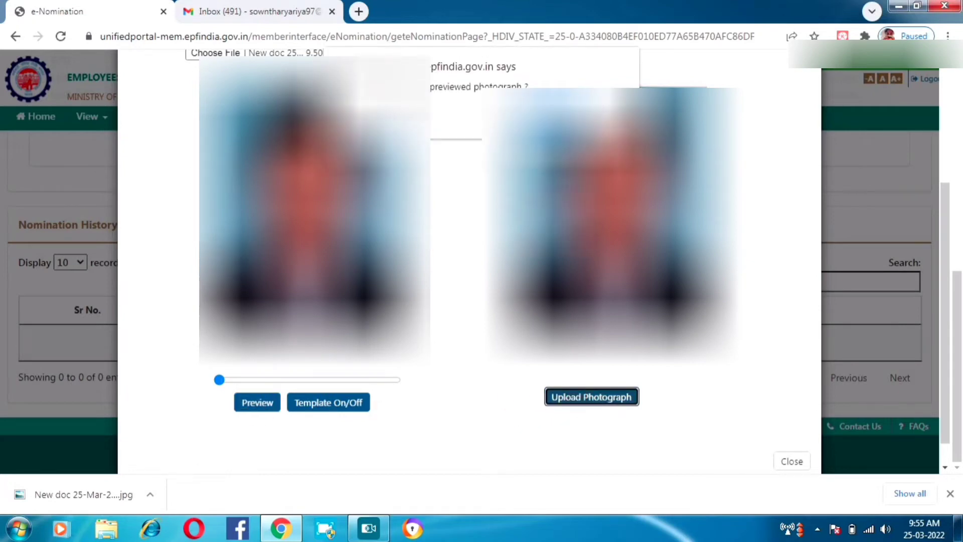
key(Return)
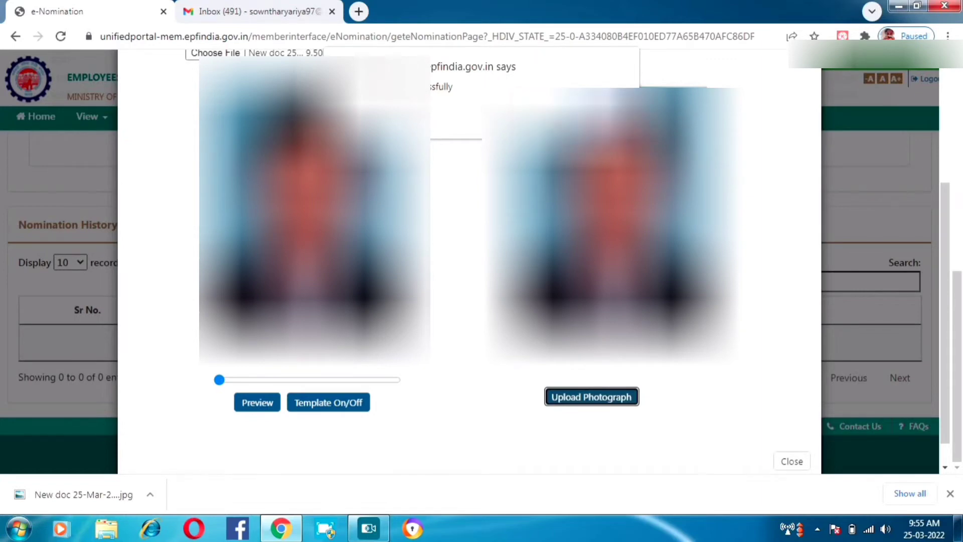
click(618, 121)
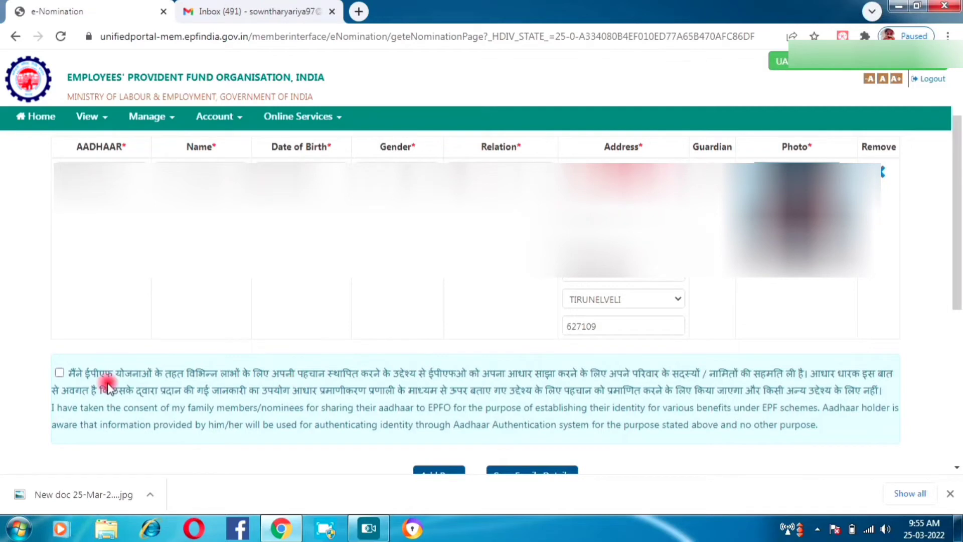
Consent to sharing family members' Aadhaar and save the family details
click(61, 372)
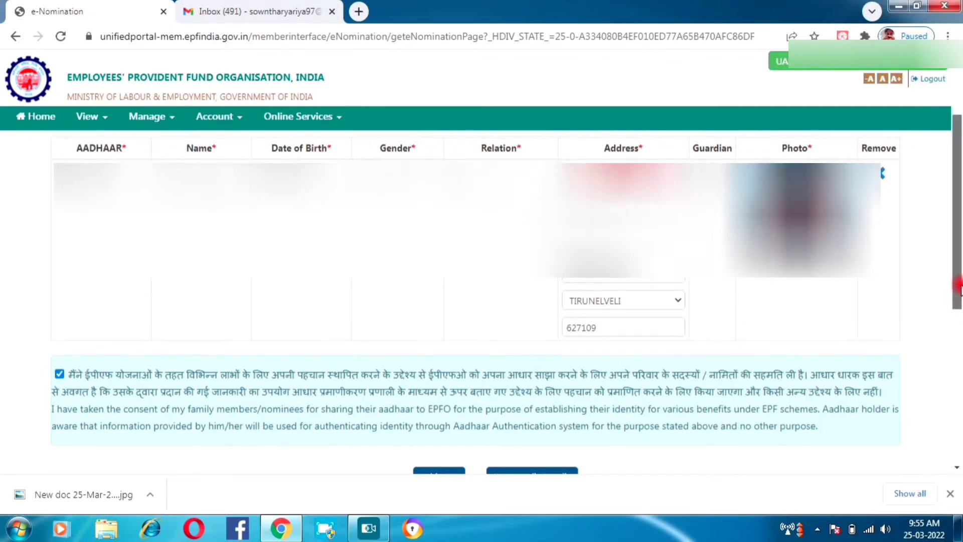
mouse_move(958, 304)
mouse_down()
mouse_move(959, 263)
mouse_move(953, 294)
mouse_up()
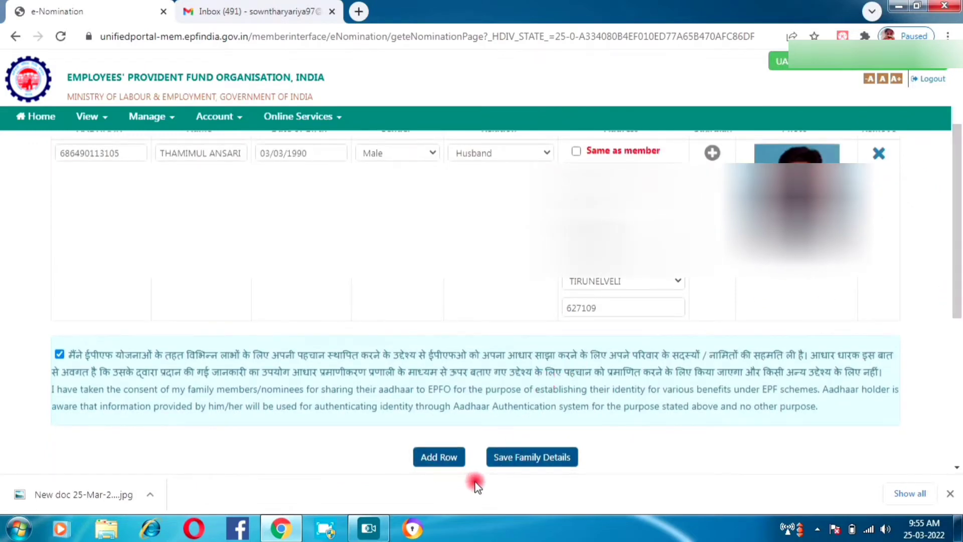
click(517, 461)
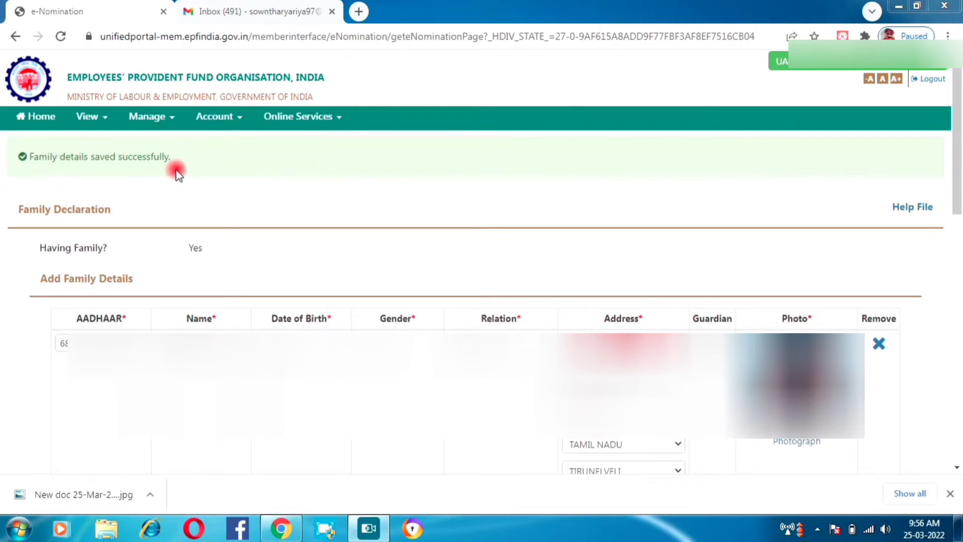
Select the family member as EPF nominee with a 100% share and save the EPF nomination
click(958, 351)
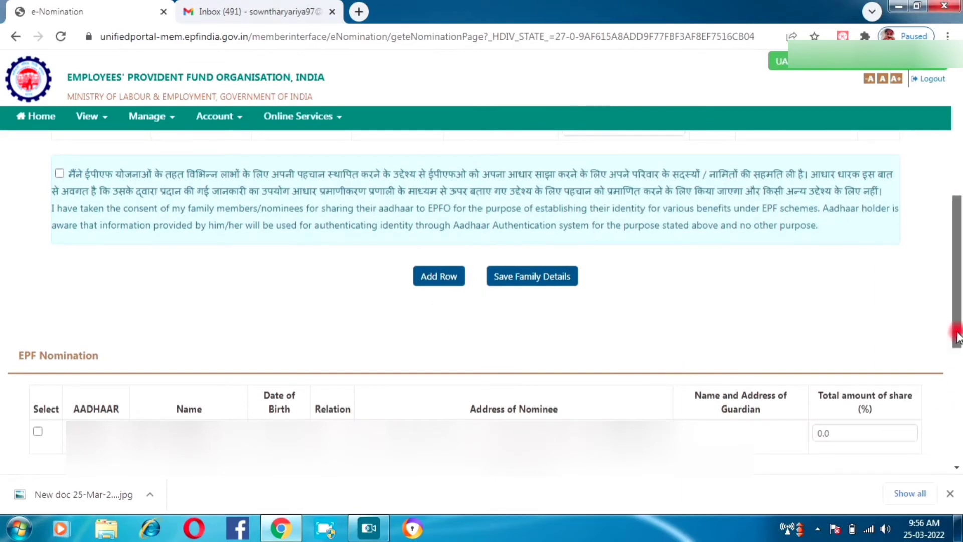
scroll(958, 391, down, 2)
drag(958, 384, 958, 401)
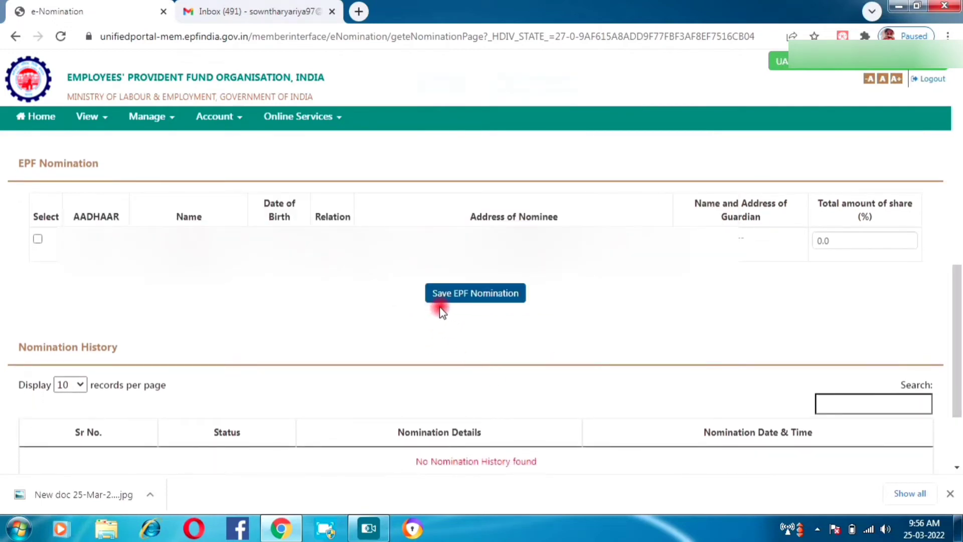
click(38, 239)
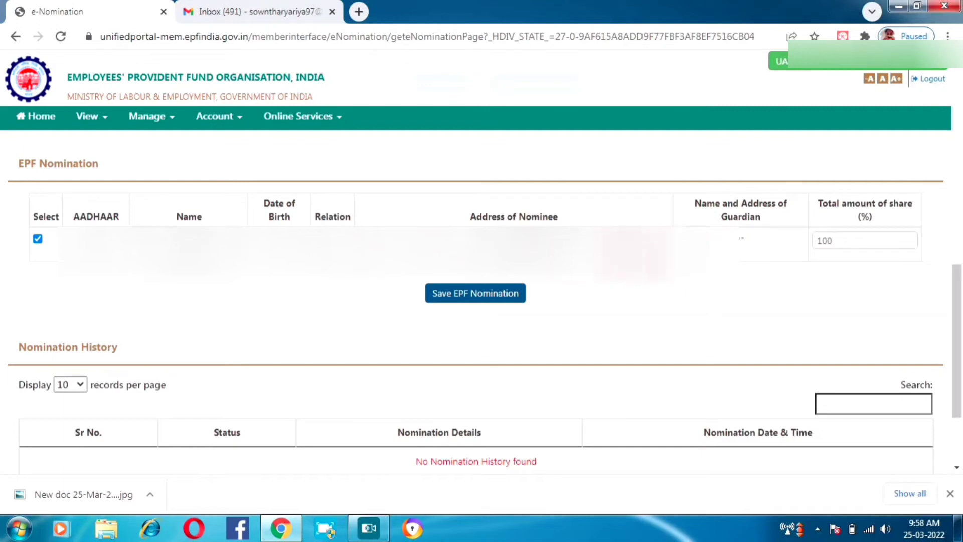
click(453, 296)
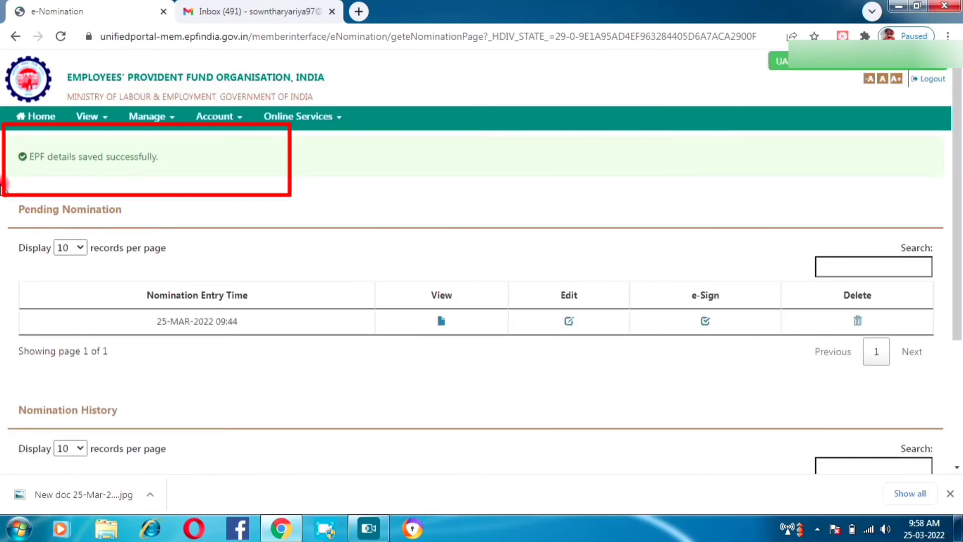
drag(28, 156, 206, 170)
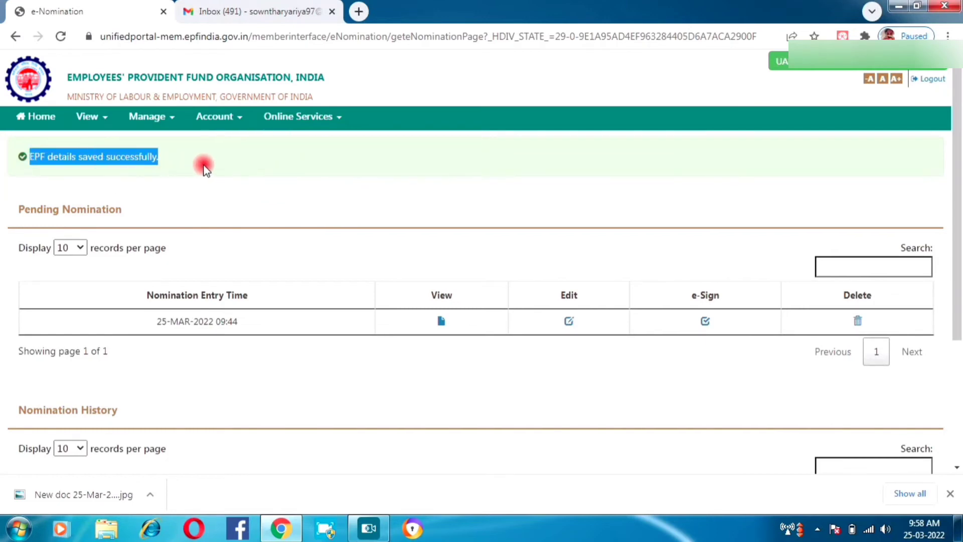
click(322, 222)
drag(958, 260, 959, 274)
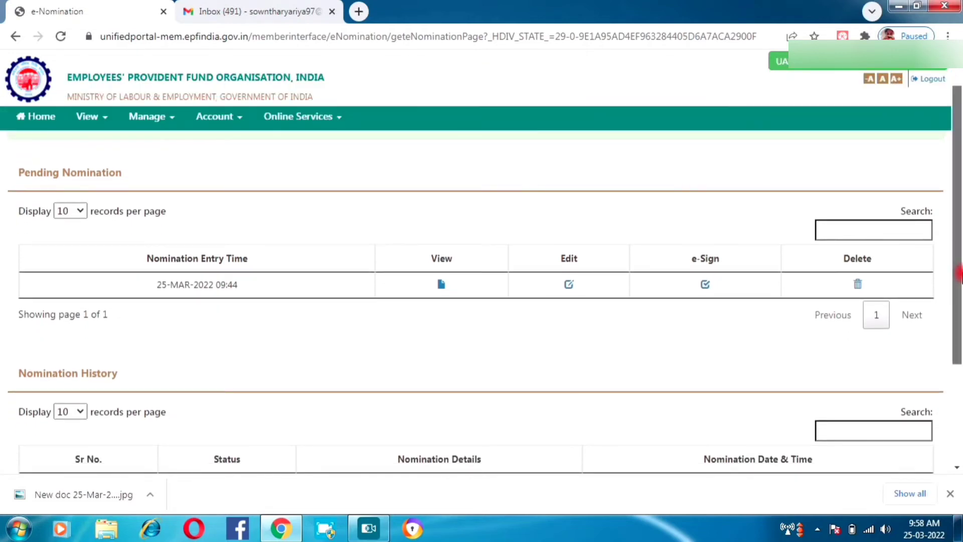
drag(959, 273, 959, 279)
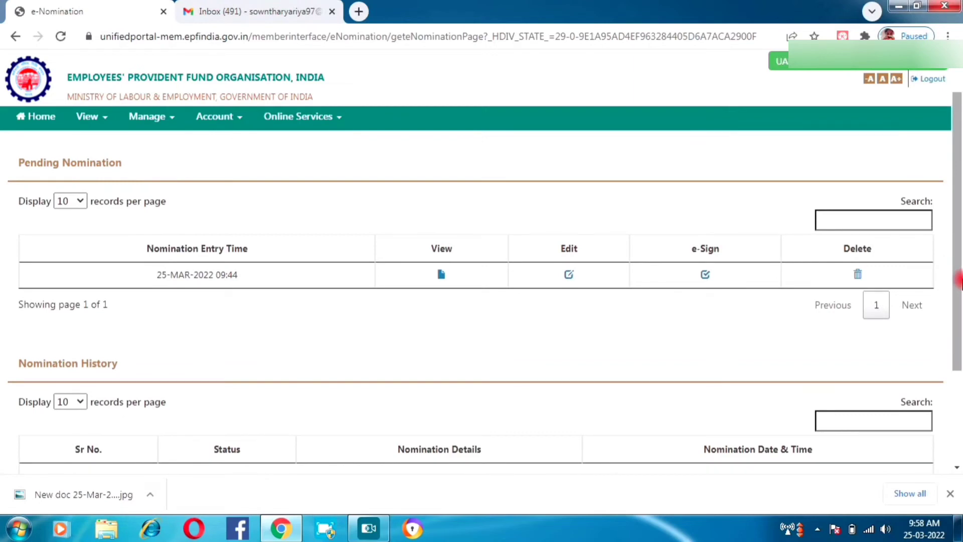
drag(959, 279, 959, 254)
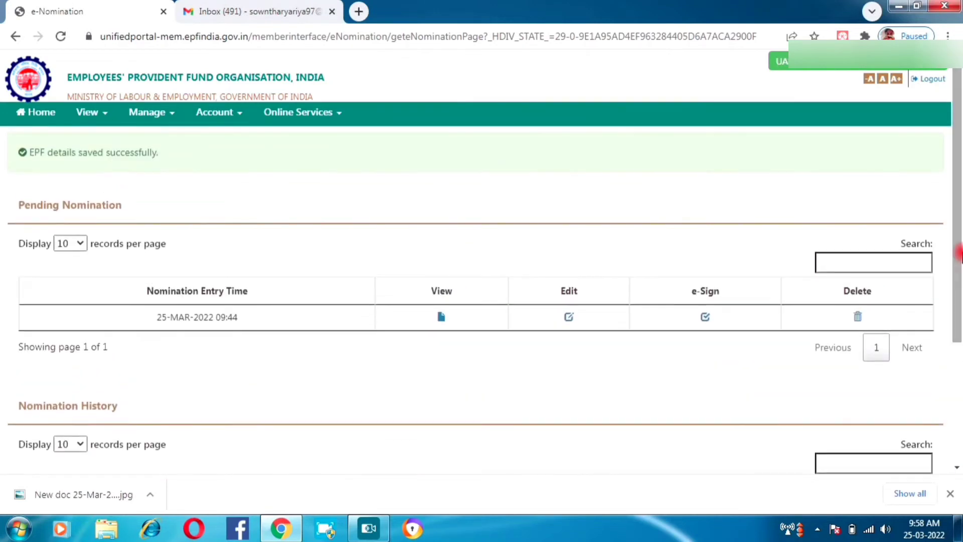
scroll(544, 268, down, 1)
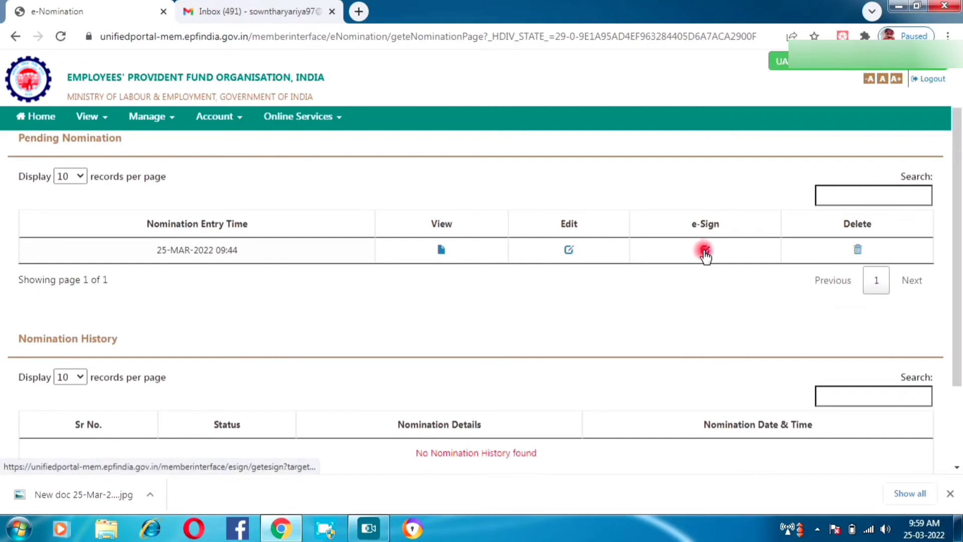
Review the pending nomination's two-page Form 2 PDF (epfo.pdf) in Chrome's PDF viewer
click(440, 250)
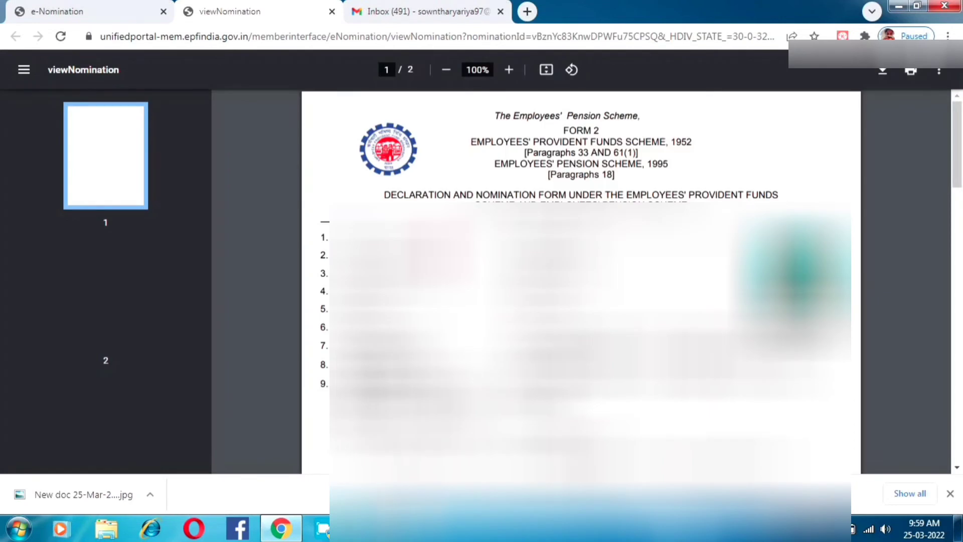
drag(958, 190, 959, 397)
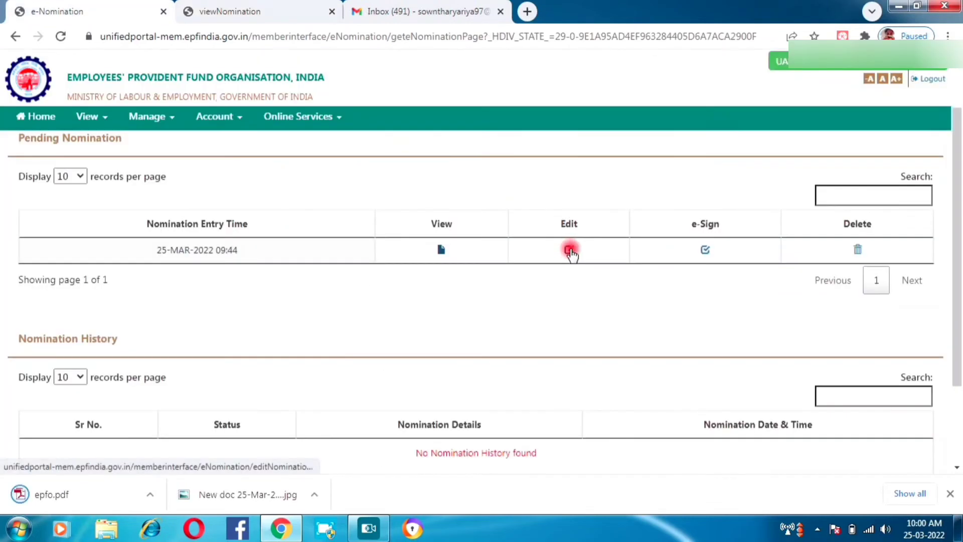
Start e-signing the pending nomination and accept the Aadhaar e-KYC consent for eSign
click(708, 250)
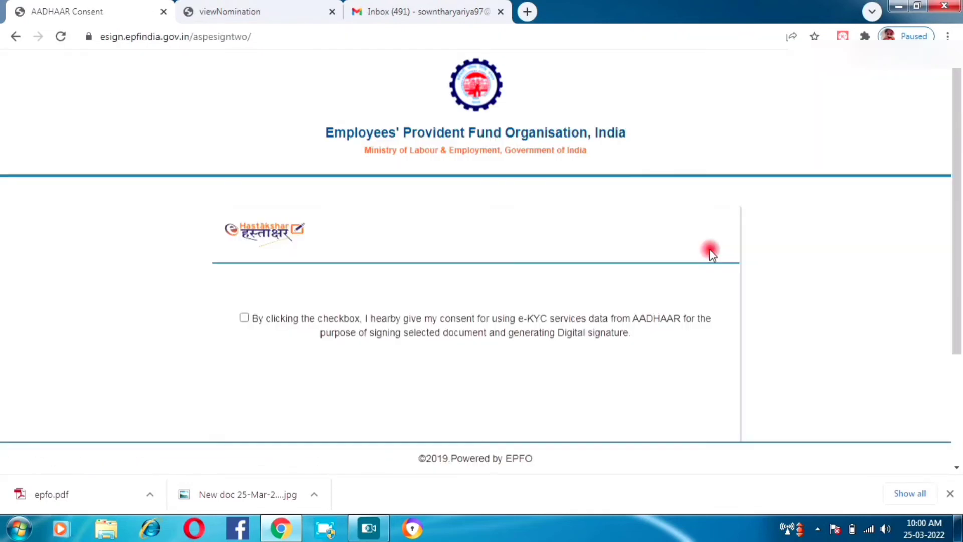
click(245, 320)
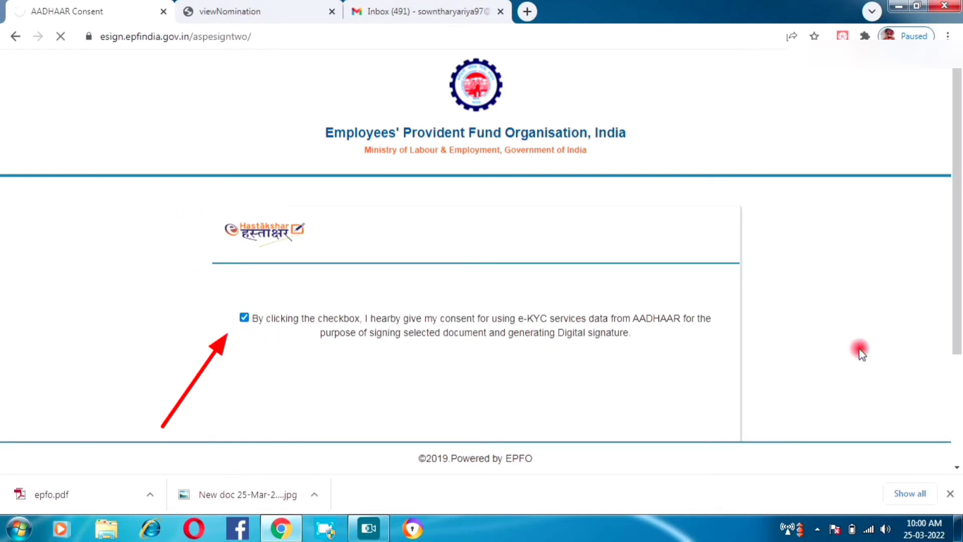
scroll(958, 362, down, 2)
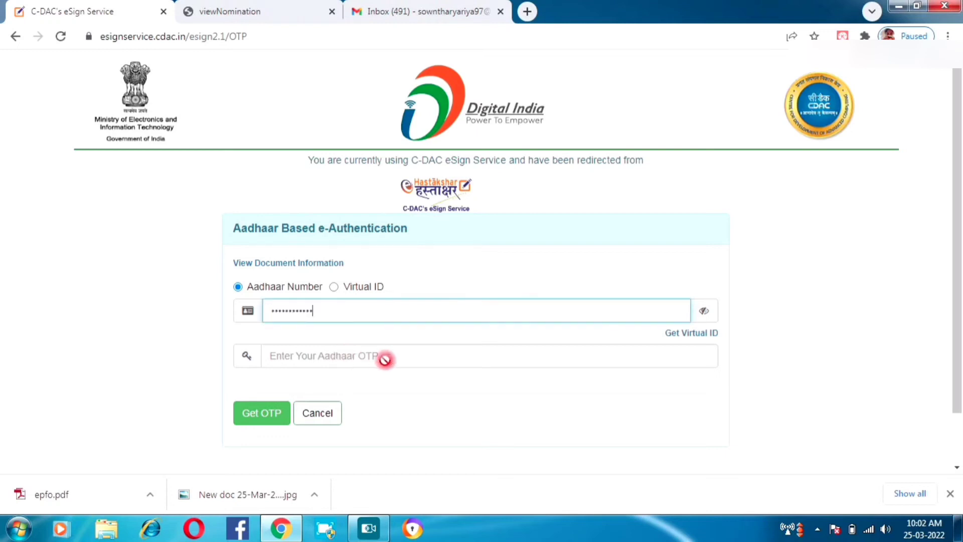
Request an OTP for the entered Aadhaar number on the C-DAC eSign page
click(666, 333)
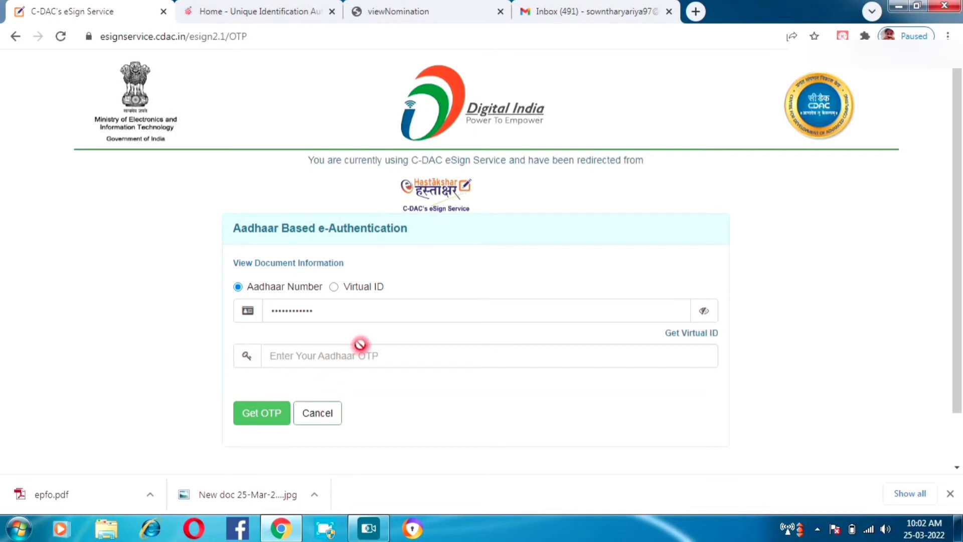
click(427, 301)
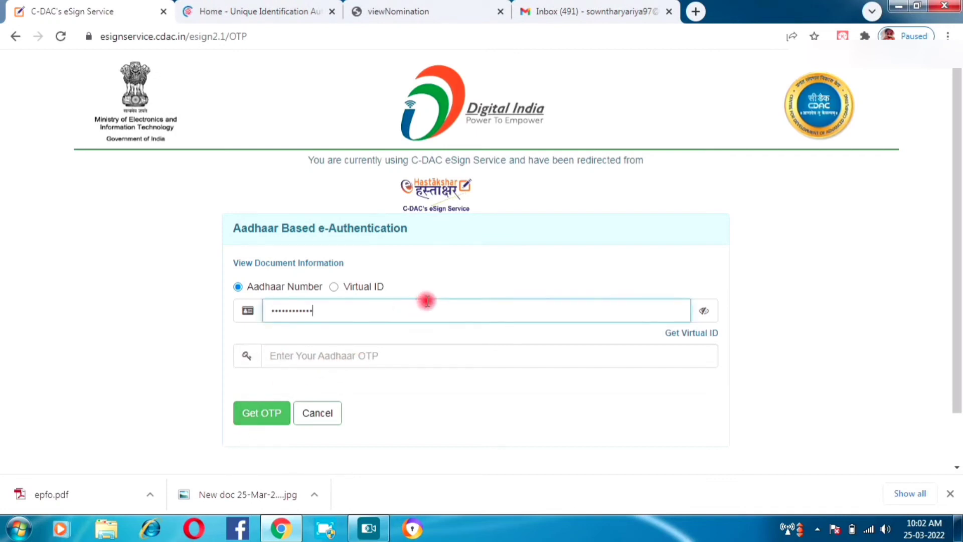
click(251, 419)
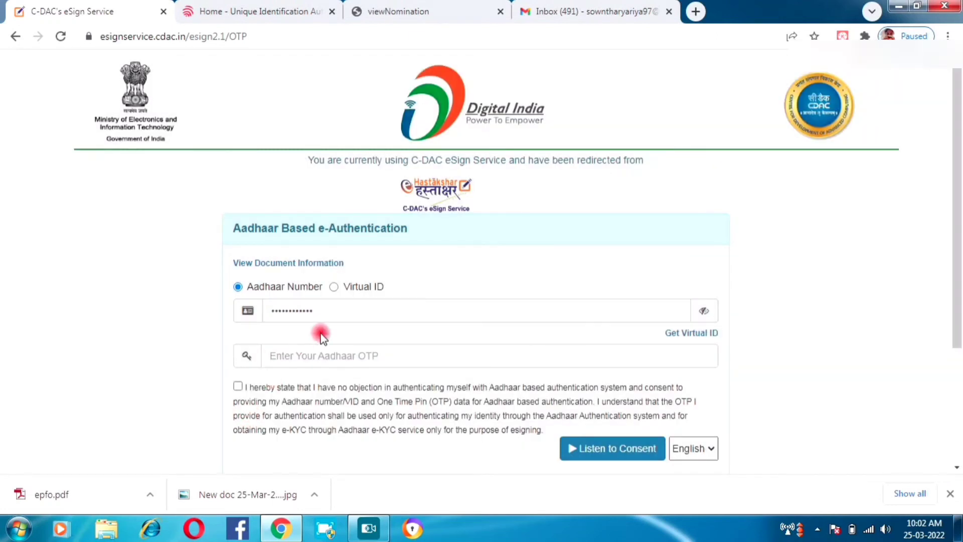
Enter the received OTP, accept the Aadhaar authentication consent, and submit to sign the nomination
click(321, 357)
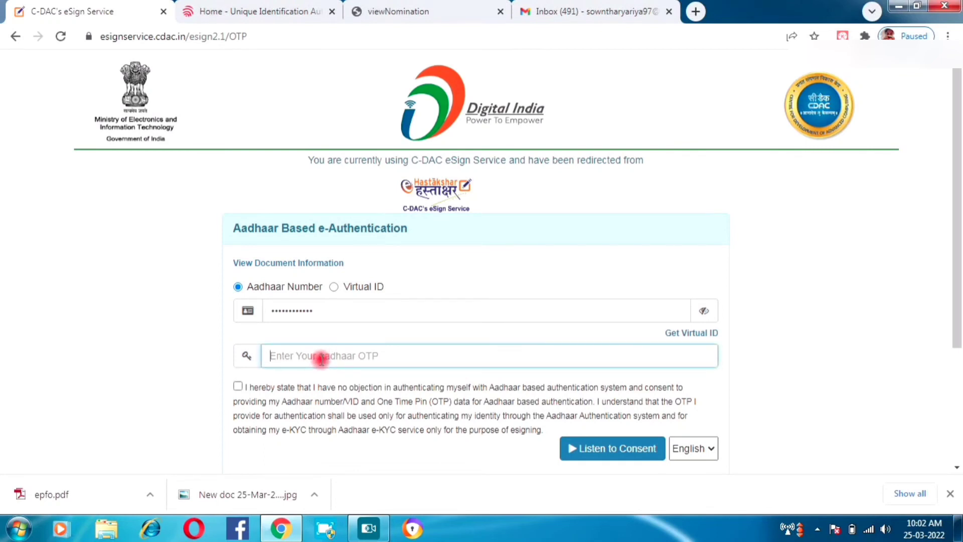
text(1)
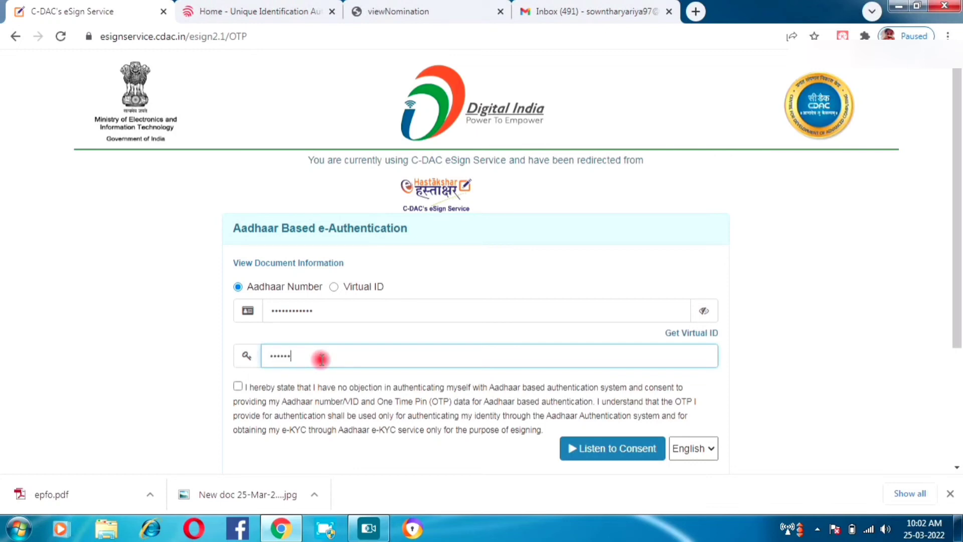
click(238, 387)
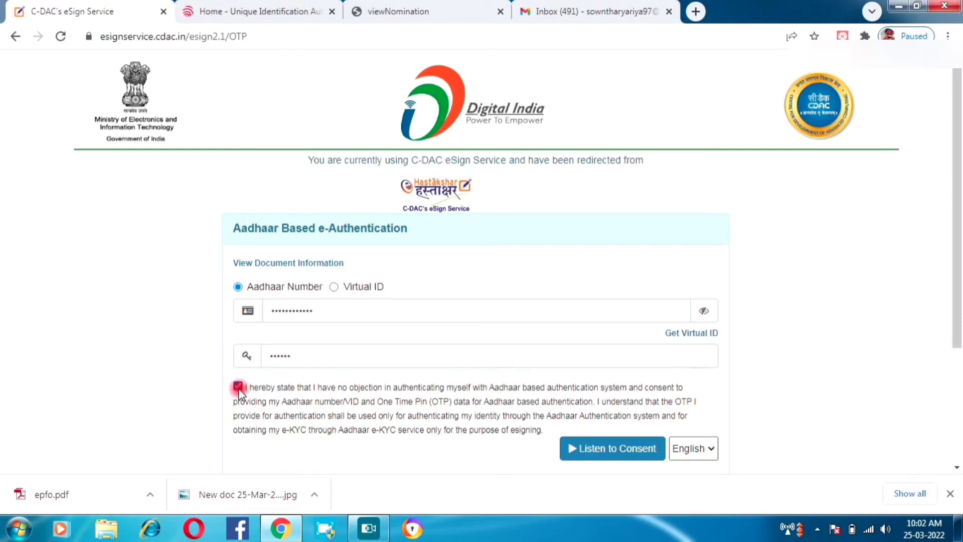
click(617, 449)
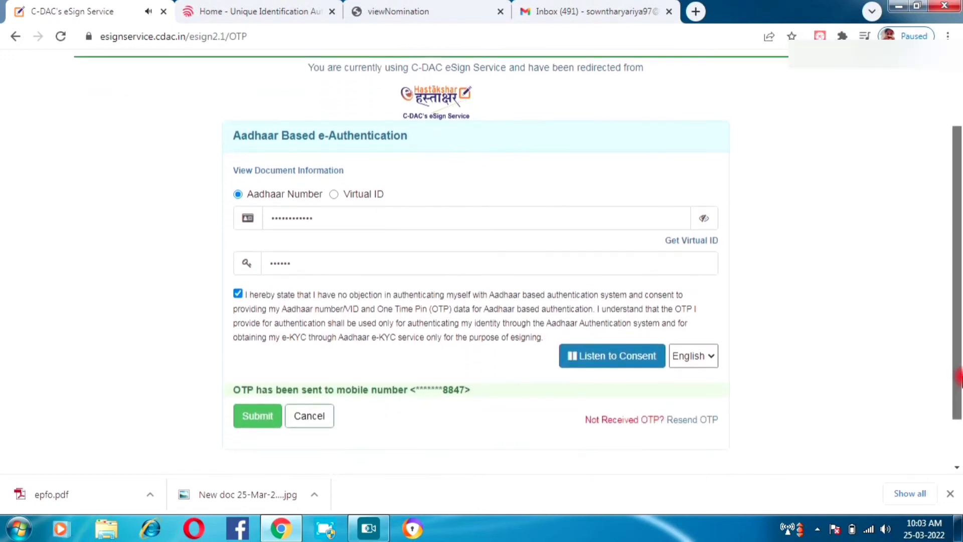
drag(958, 376, 958, 388)
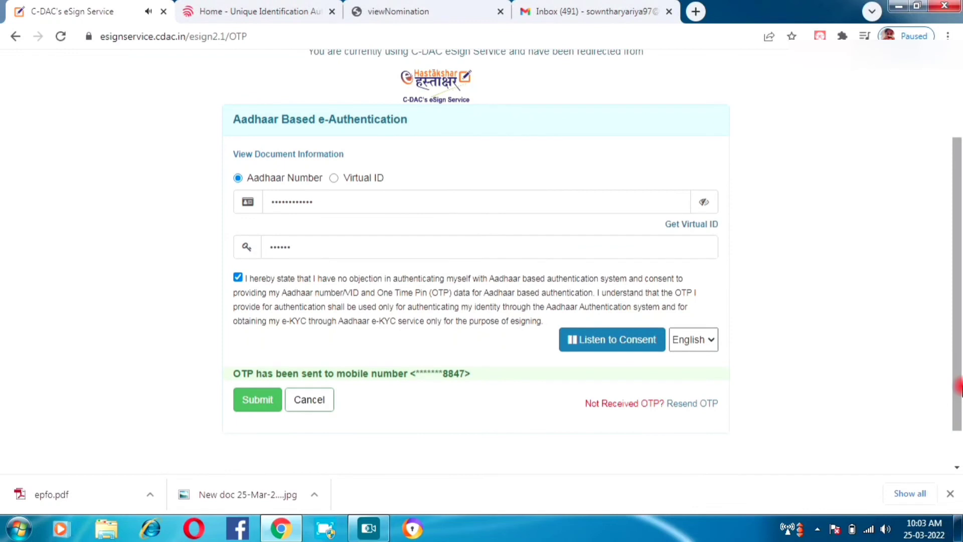
key(Return)
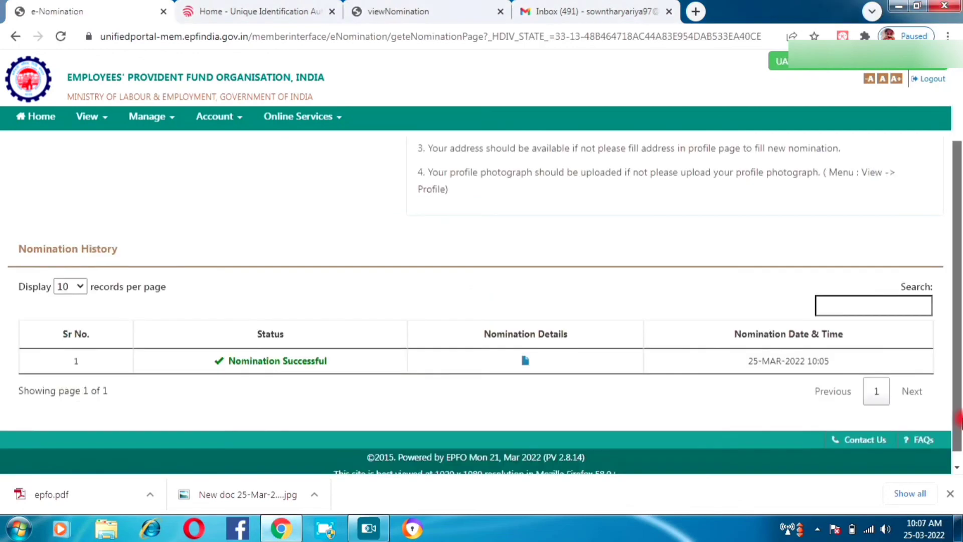
Check Nomination History shows Nomination Successful for 25-MAR-2022 10:05, and open the Manage menu
scroll(958, 271, up, 3)
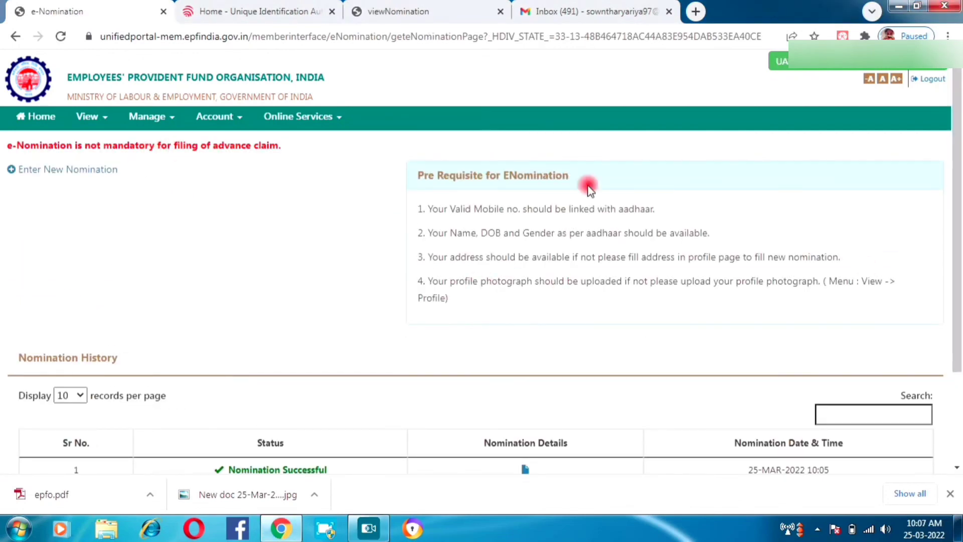
scroll(959, 301, down, 3)
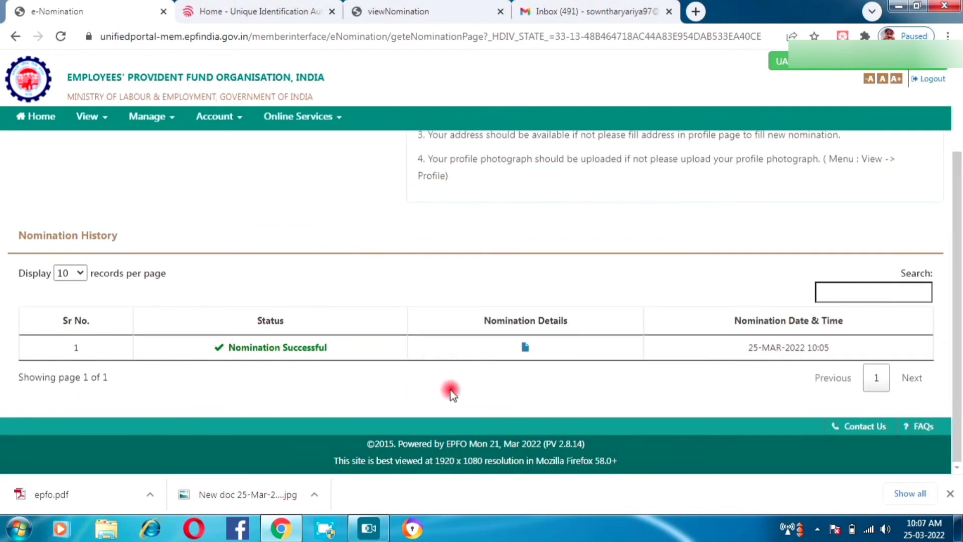
click(171, 119)
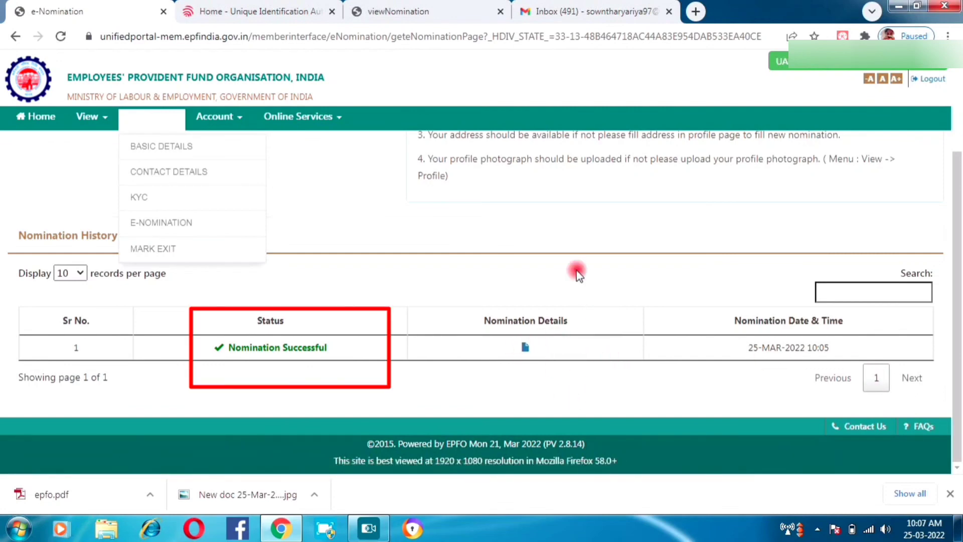
drag(957, 406, 957, 249)
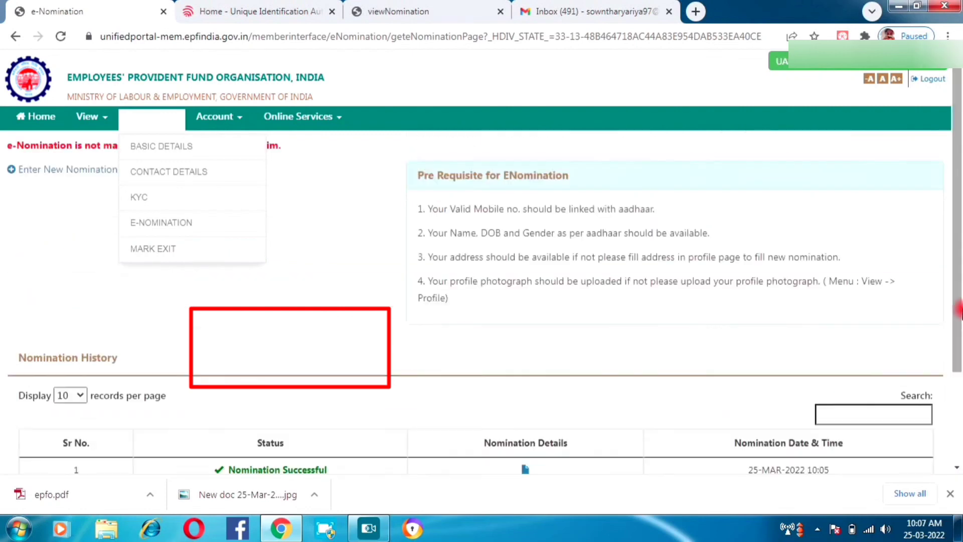